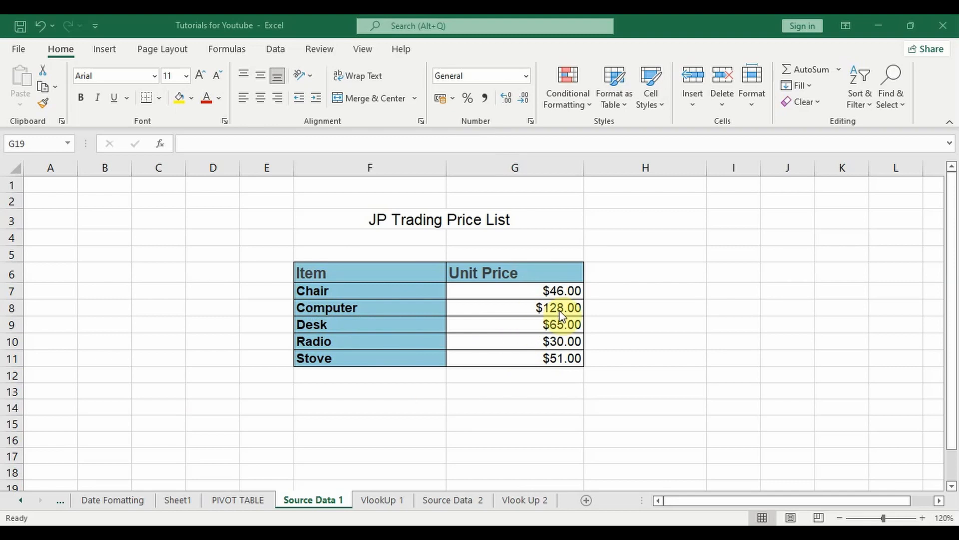
- Name the price list range F7:G11 on the Source Data 1 sheet Table3
drag(385, 290, 509, 357)
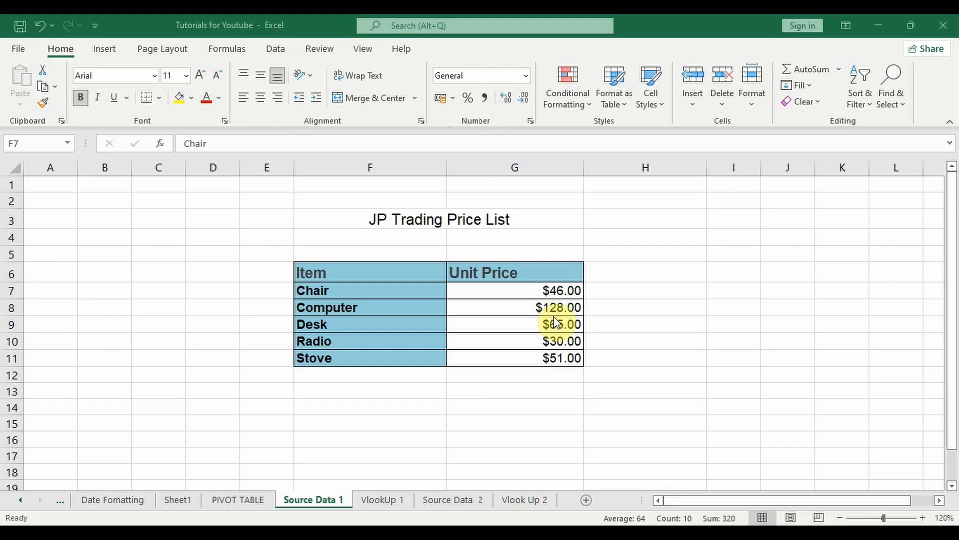
click(548, 321)
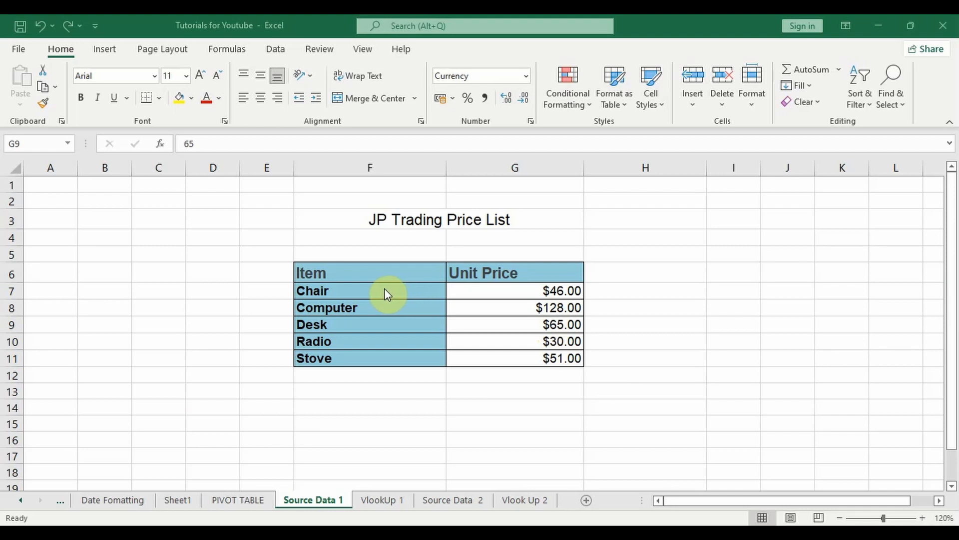
drag(393, 289, 520, 361)
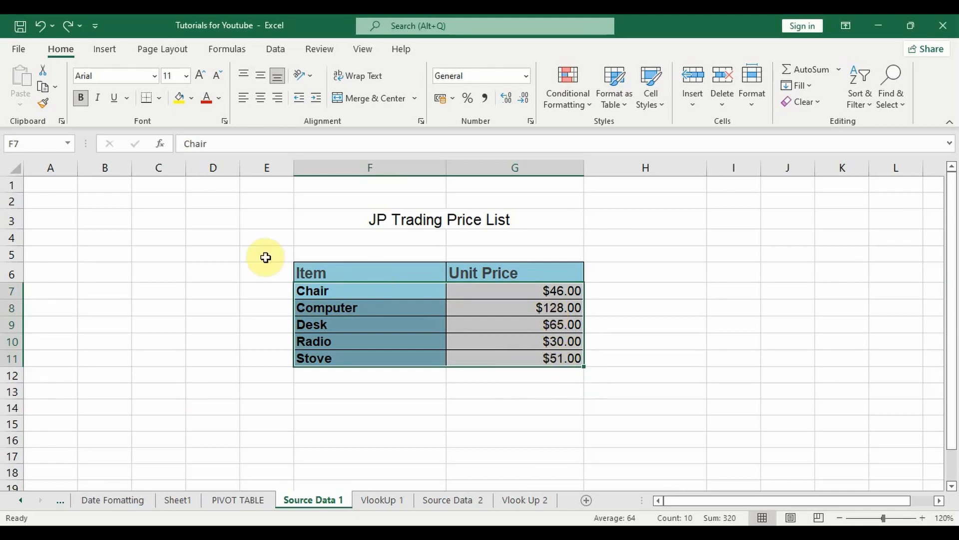
click(33, 144)
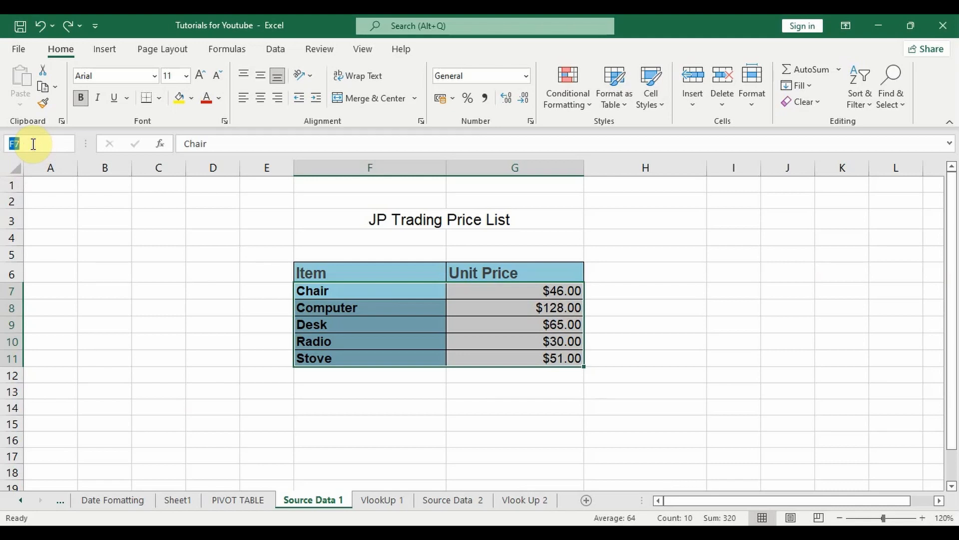
text(Table3)
key(Return)
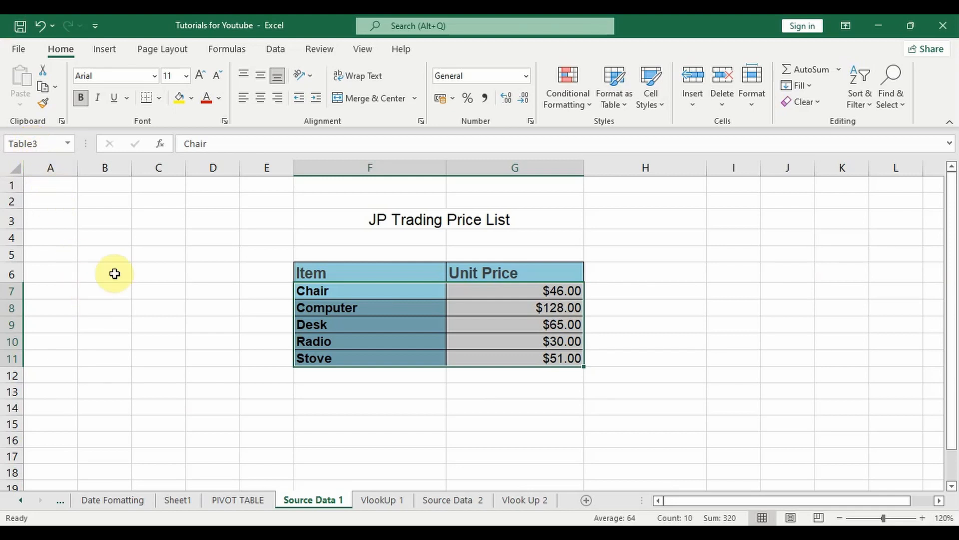
- Deselect the price list and recall the named range Table3 to check which cells it covers
click(189, 309)
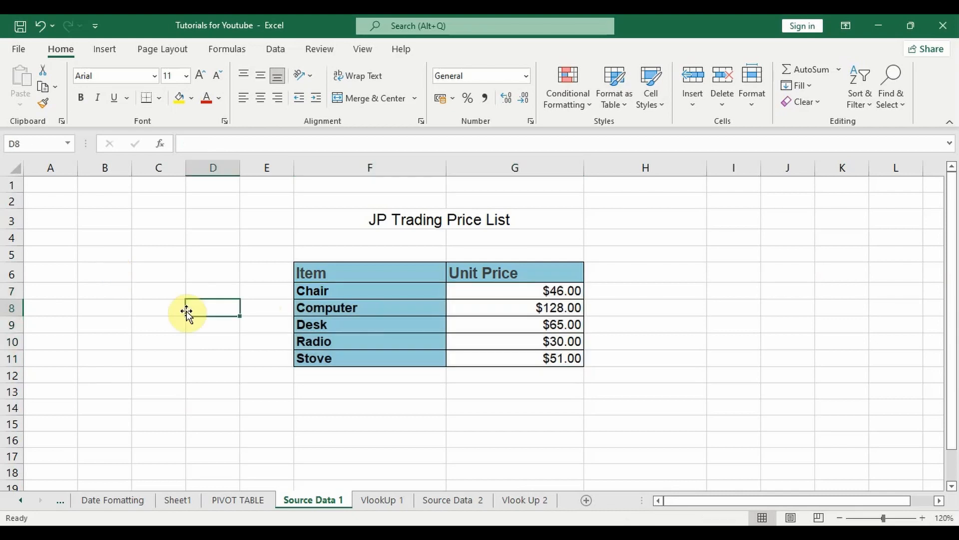
click(68, 146)
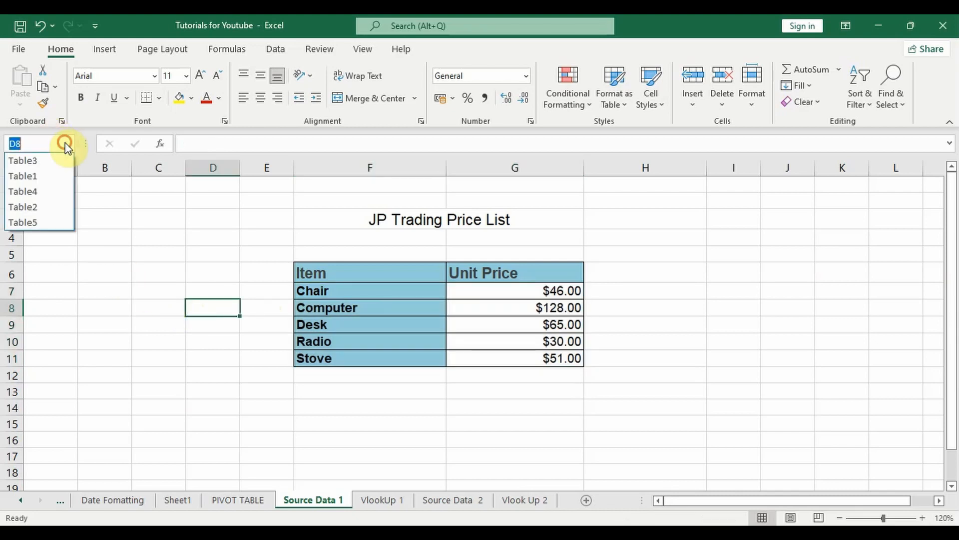
click(40, 161)
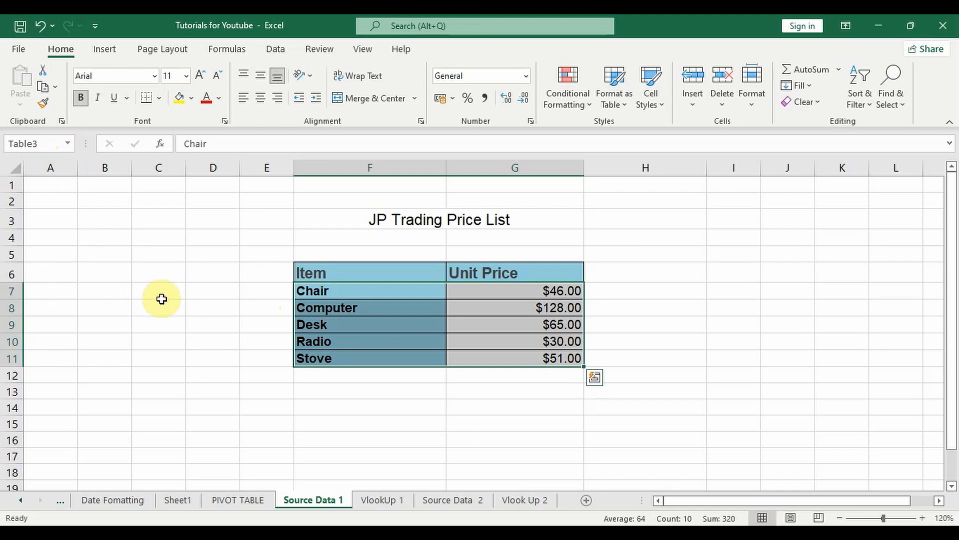
- On the VlookUp 1 sheet, start a VLOOKUP formula in H7 with the Items cell G7 as the lookup value
key(ctrl+Page_Down)
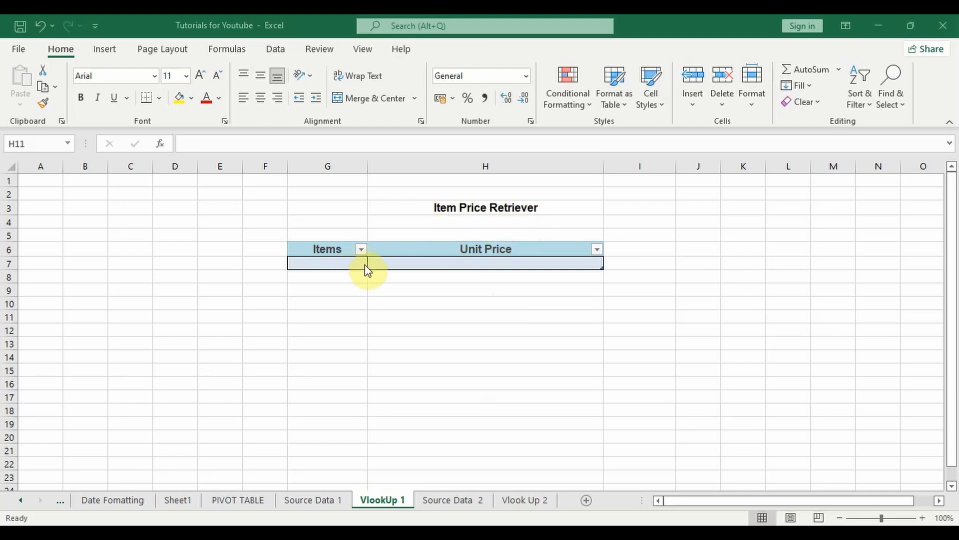
click(465, 267)
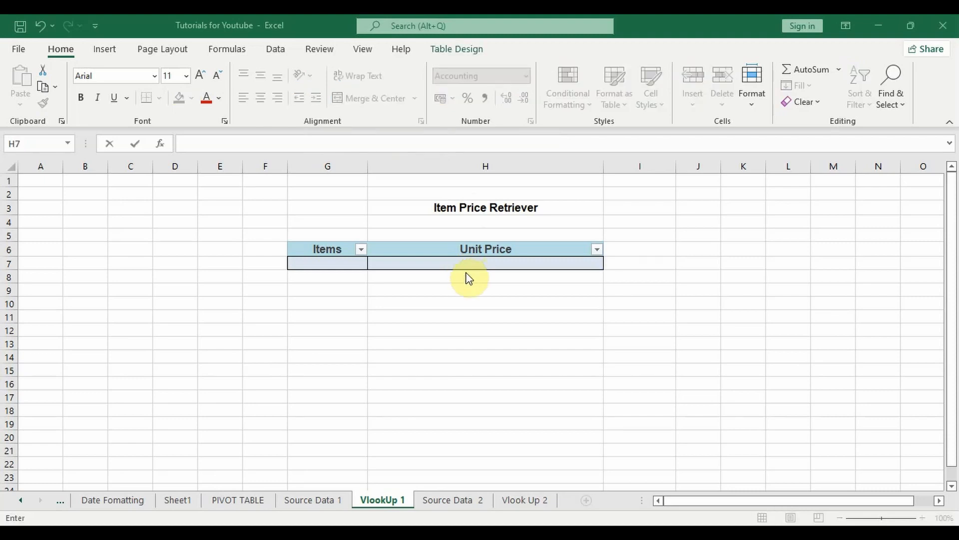
click(457, 263)
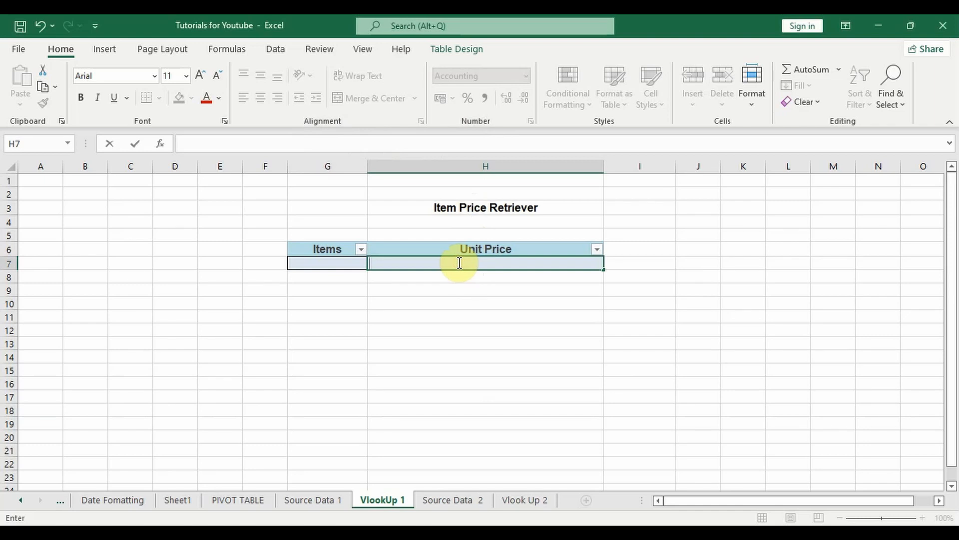
text(=)
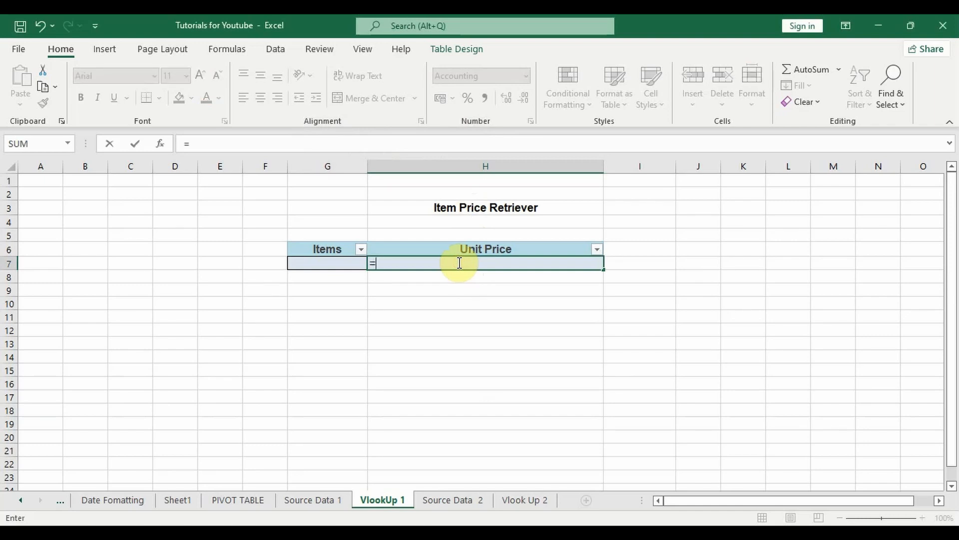
text(vlookup)
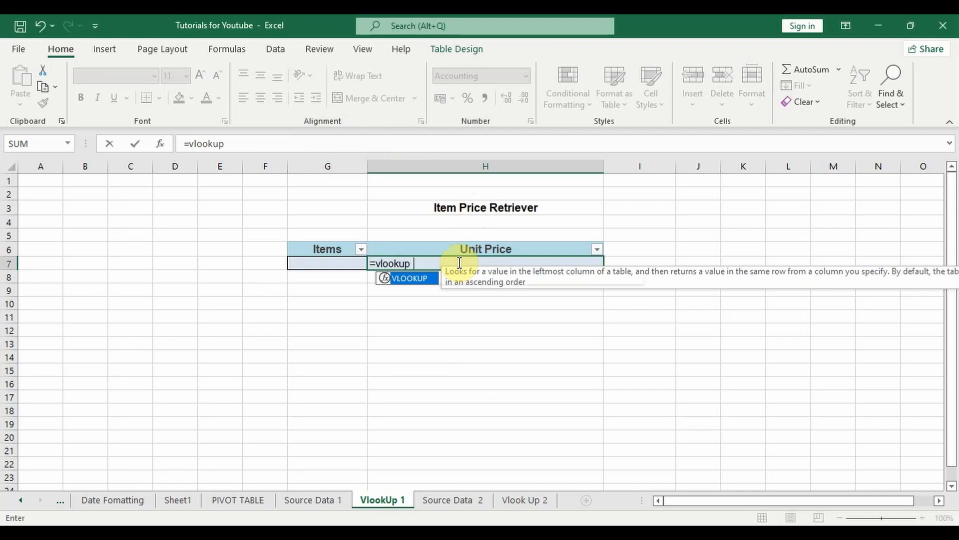
text(()
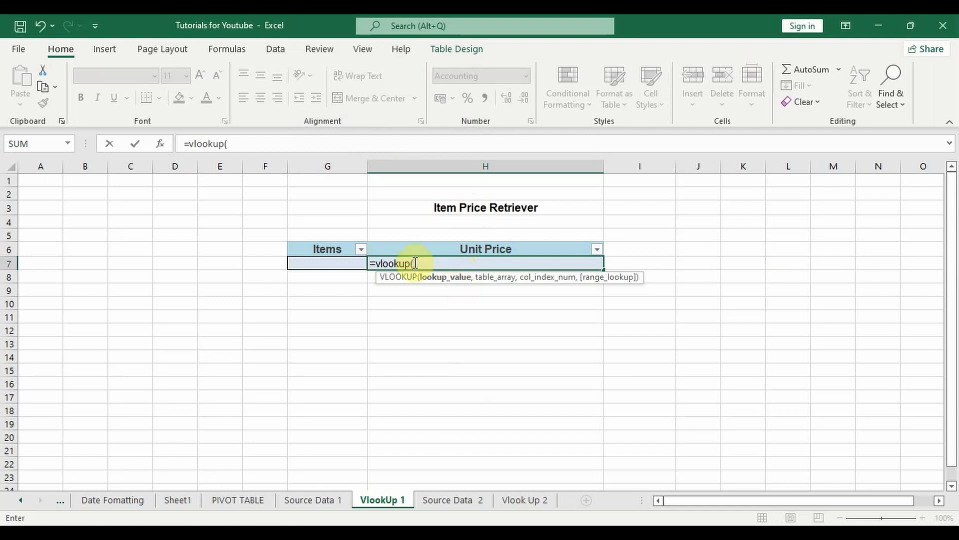
click(320, 263)
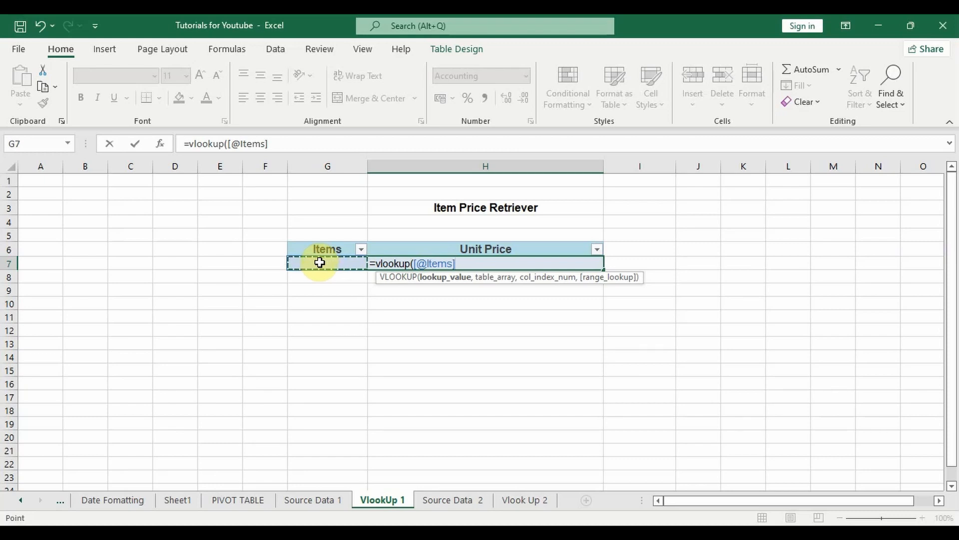
- Add Table3 as the table array of the VLOOKUP formula in H7
text(,)
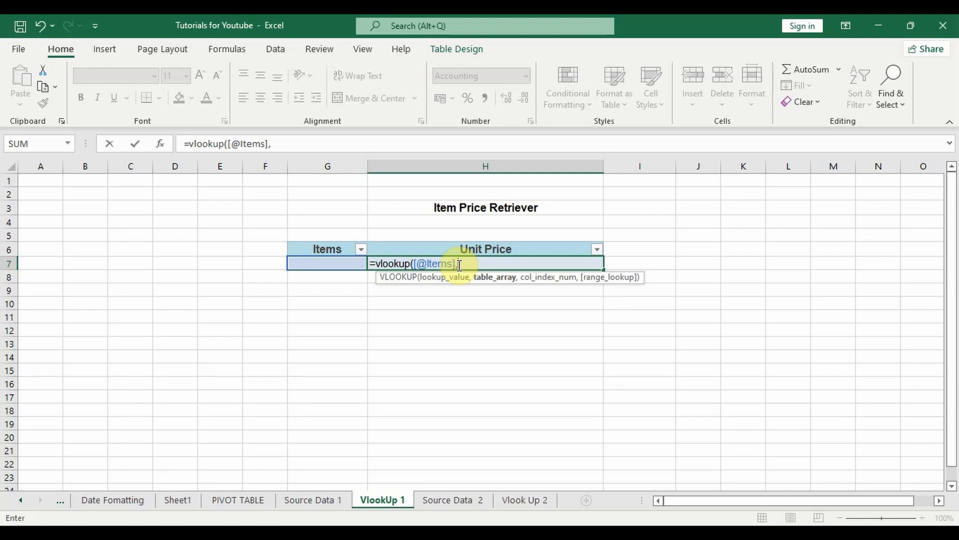
text(table)
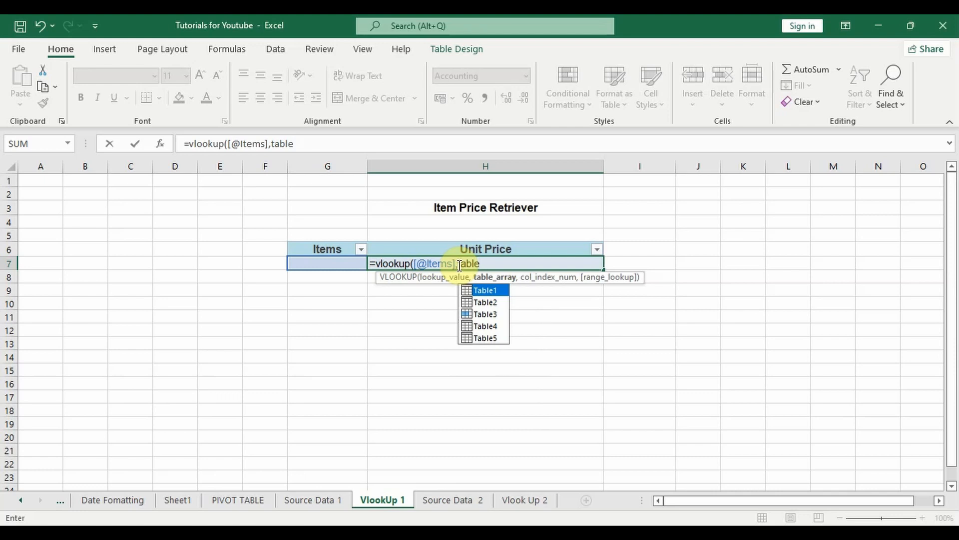
click(488, 315)
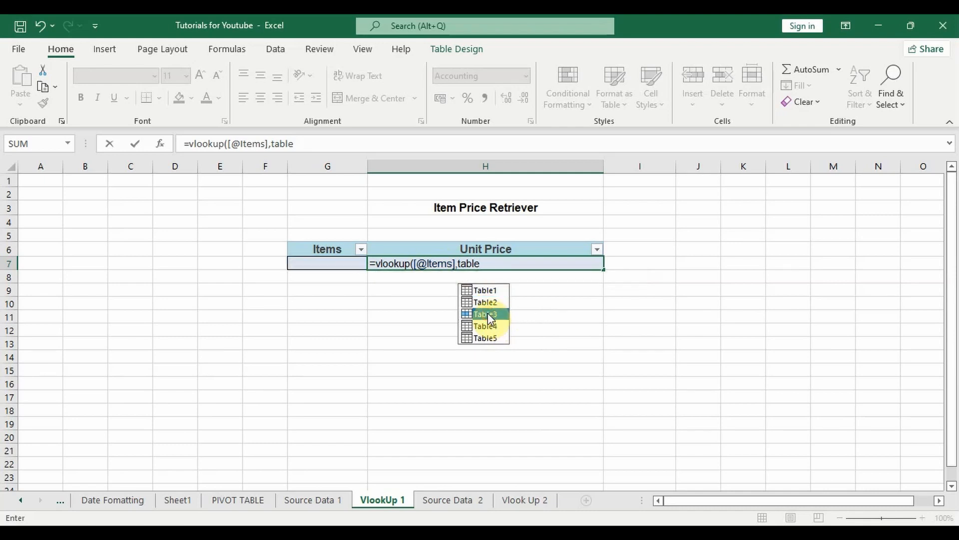
double_click(487, 315)
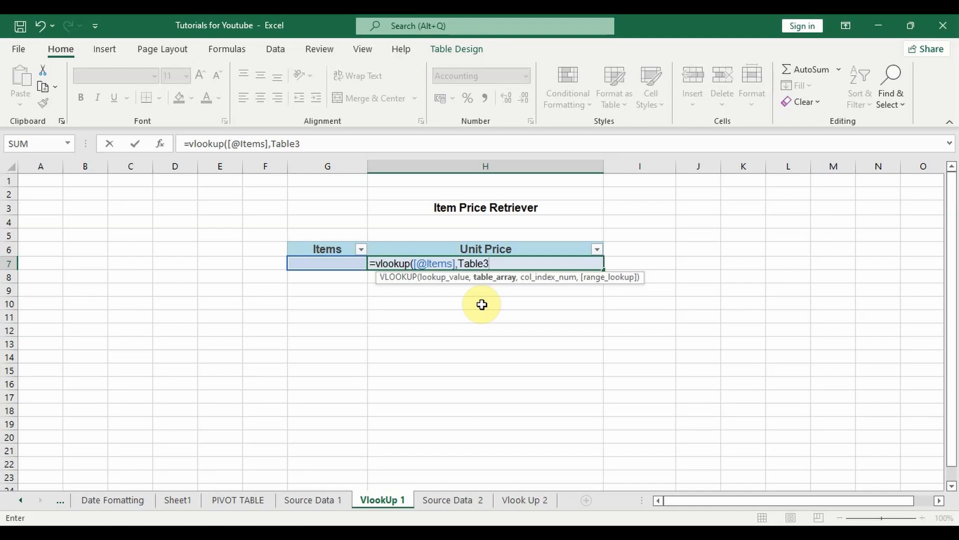
text(,)
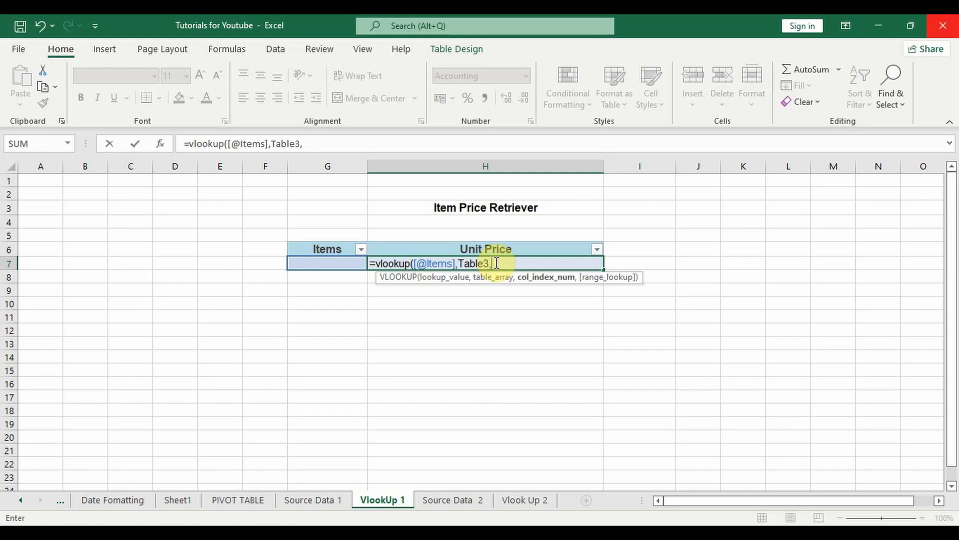
text(c)
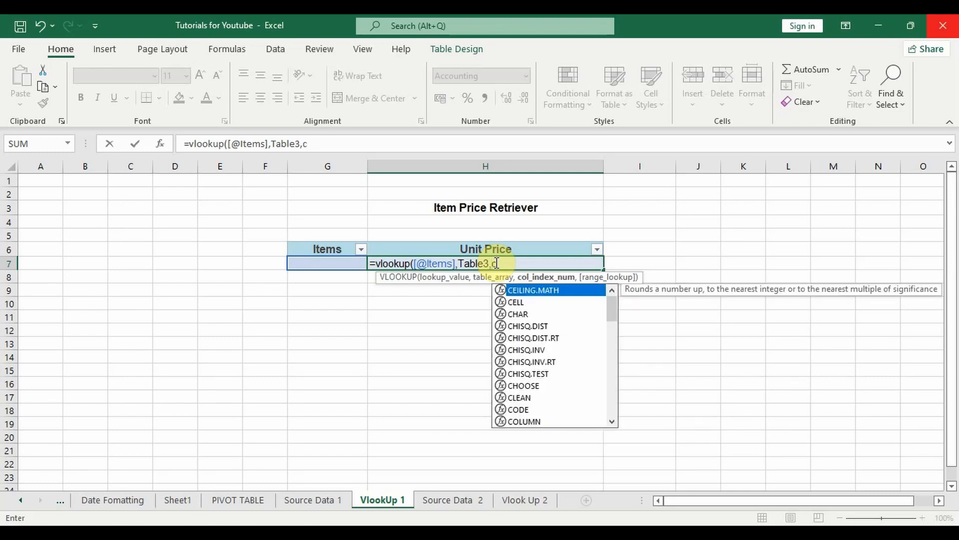
key(BackSpace)
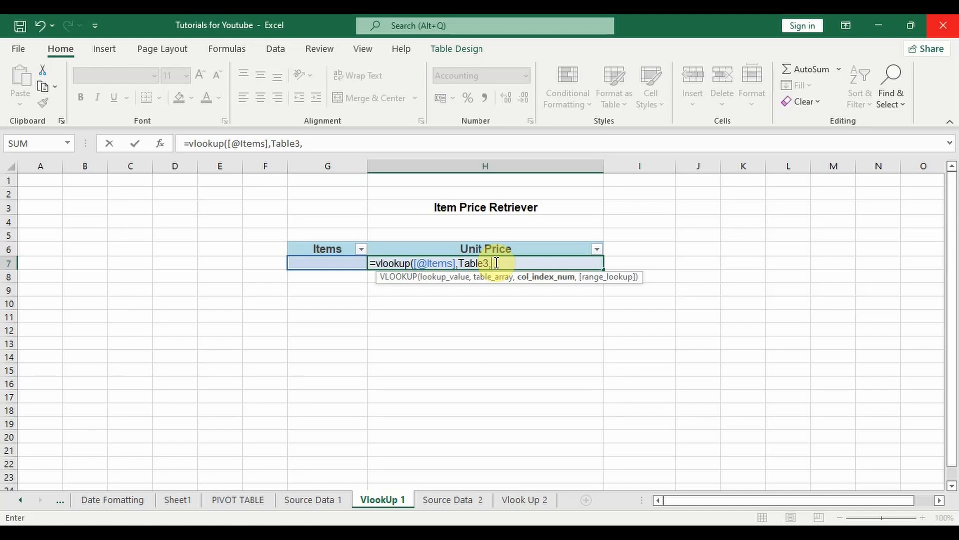
text(2,)
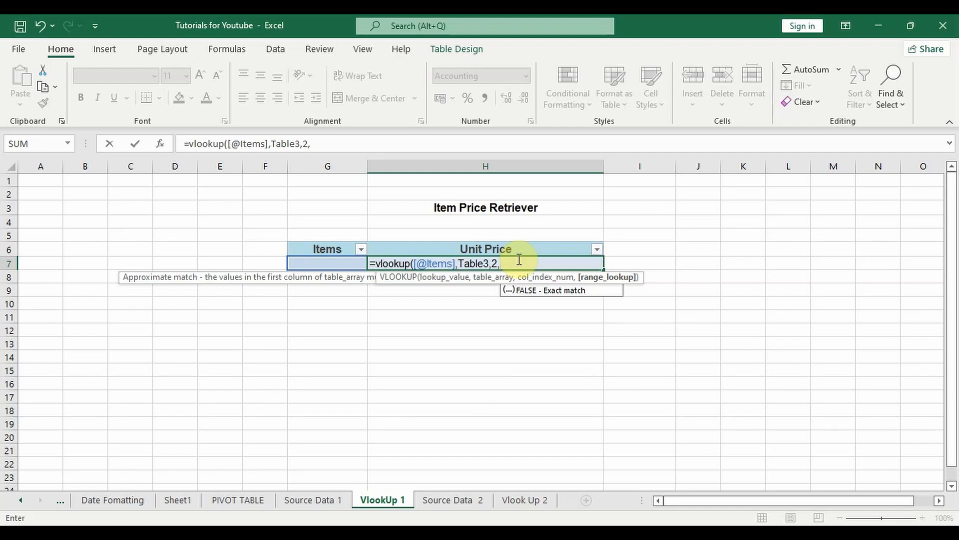
text(0)
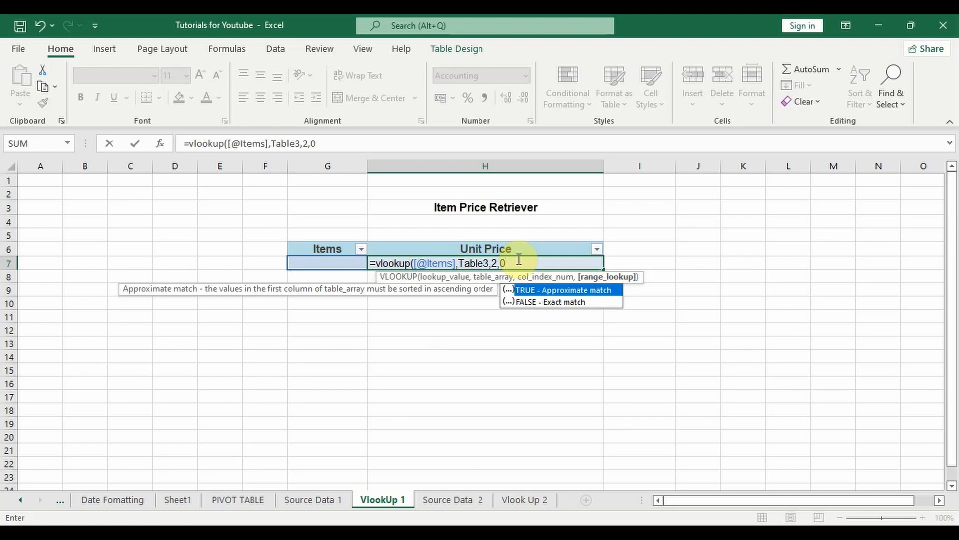
text(0)
key(BackSpace)
text())
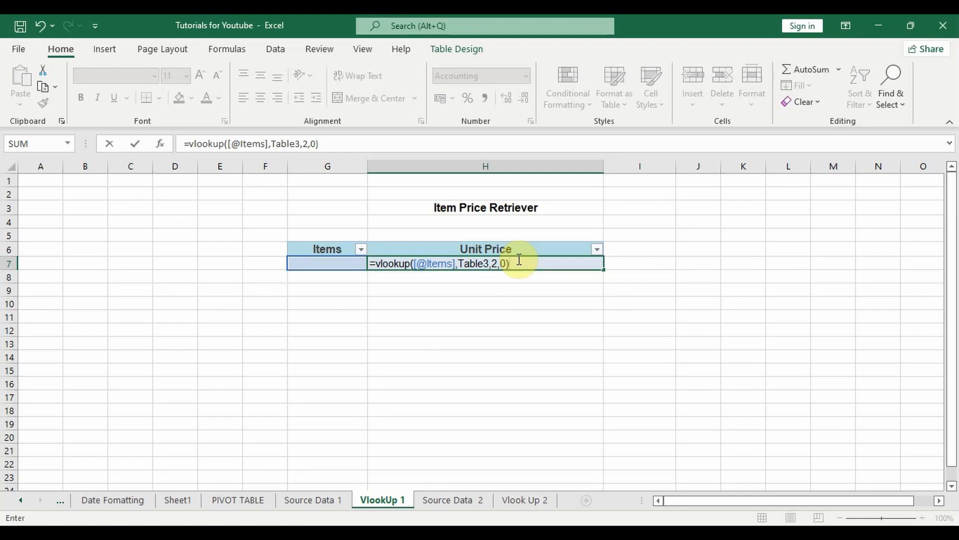
key(Return)
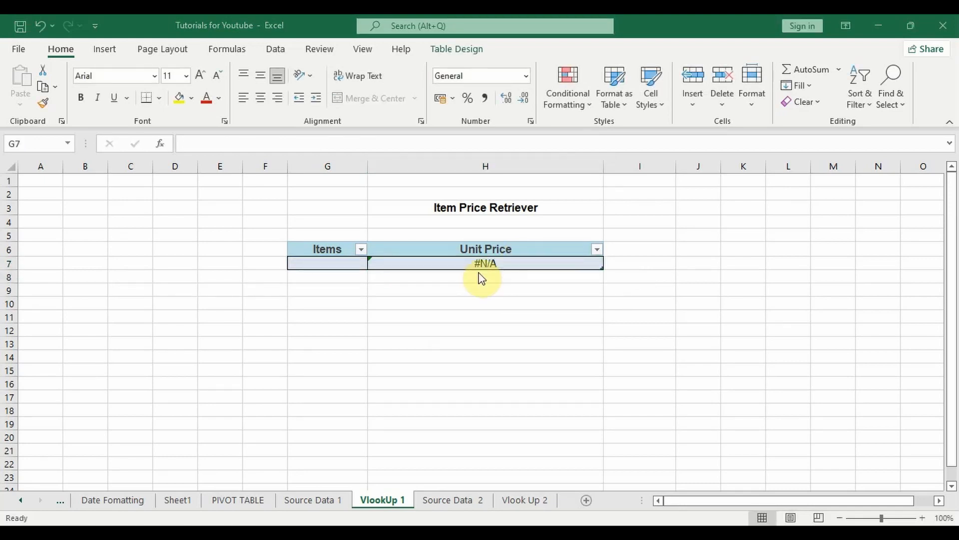
- Enter Chair as the item in G7 to test the price lookup
click(327, 263)
text(C)
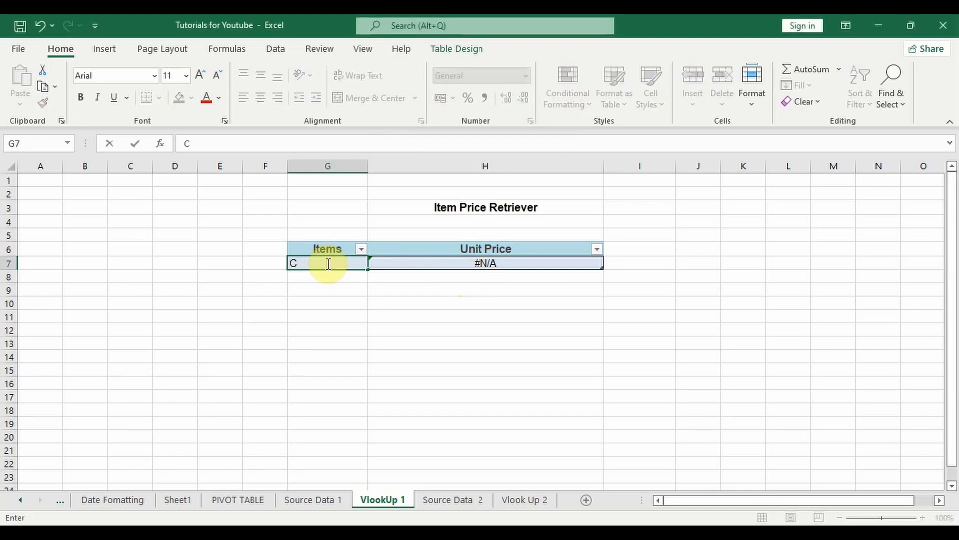
text(hair)
click(464, 311)
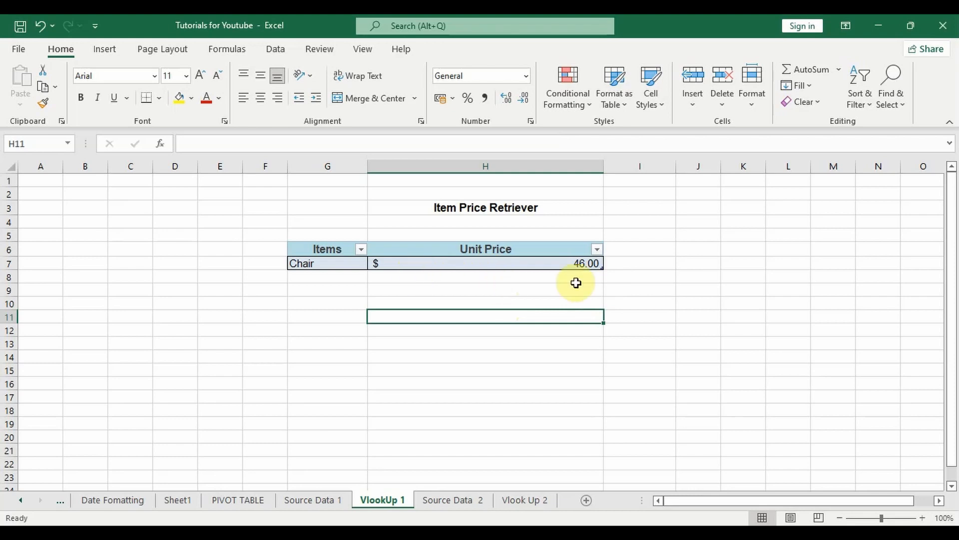
- Replace the item in G7 with Desk to retrieve its unit price
click(339, 266)
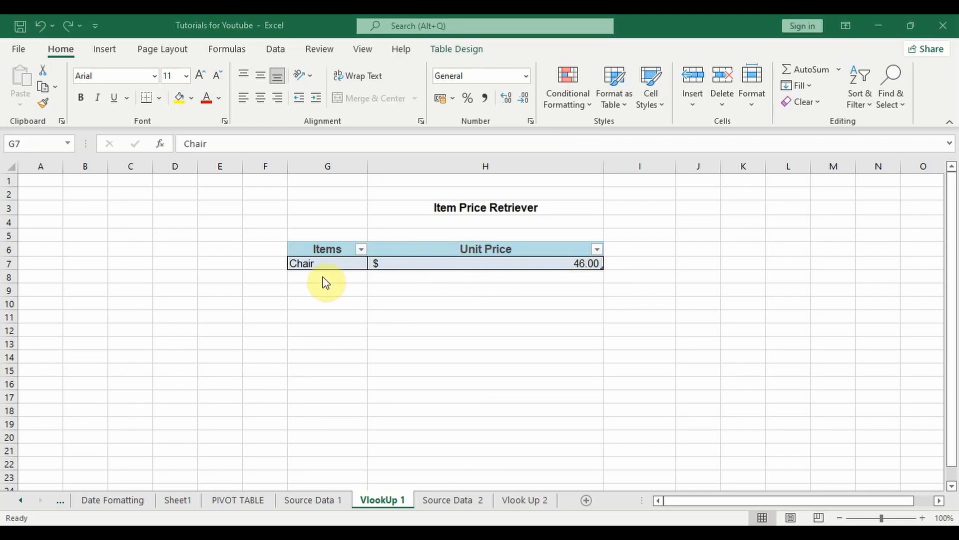
key(ctrl+y)
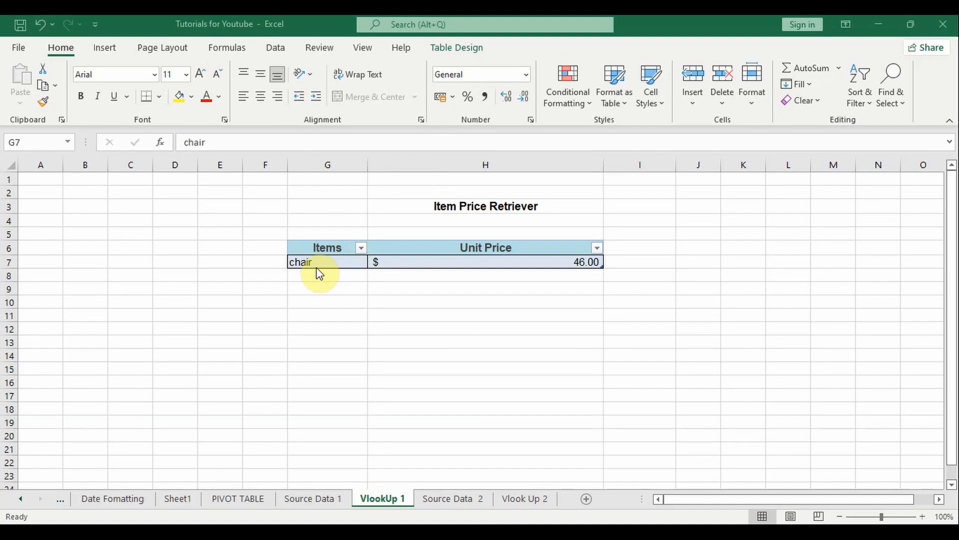
double_click(318, 263)
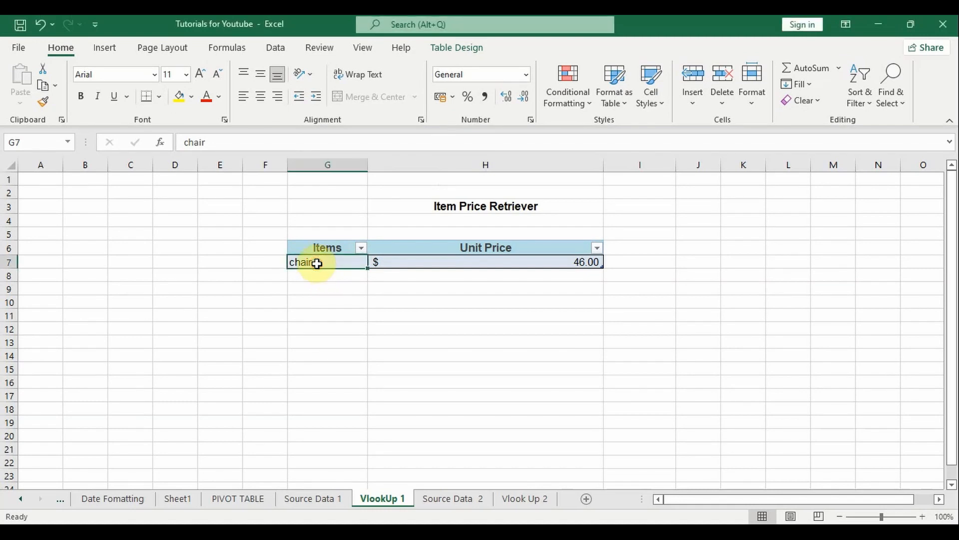
text(Desk)
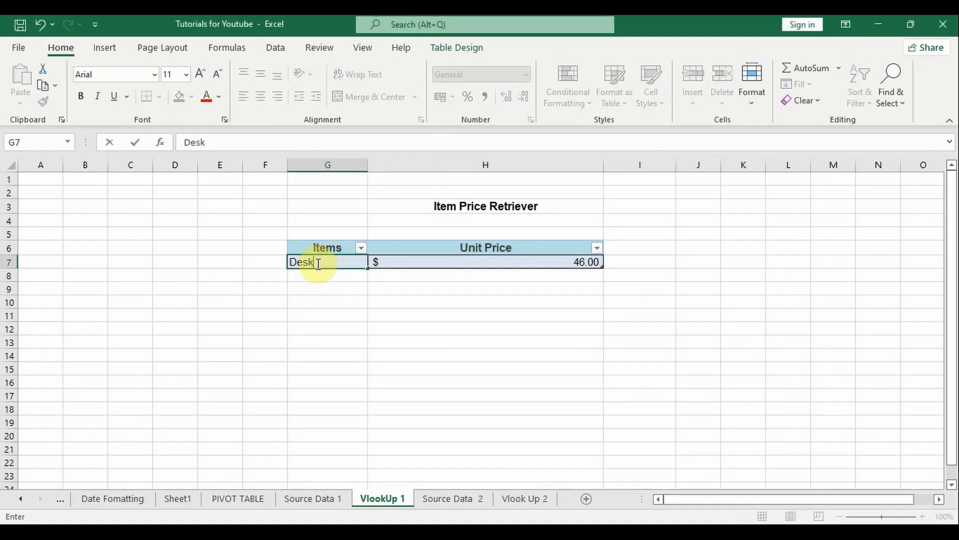
key(Return)
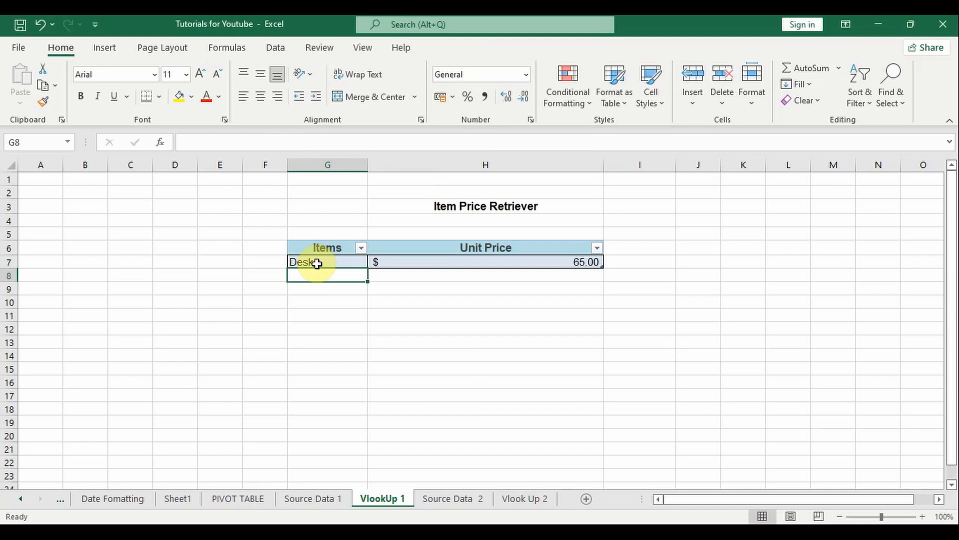
- Change the item in G7 to Radio to retrieve its unit price
click(316, 263)
text(R)
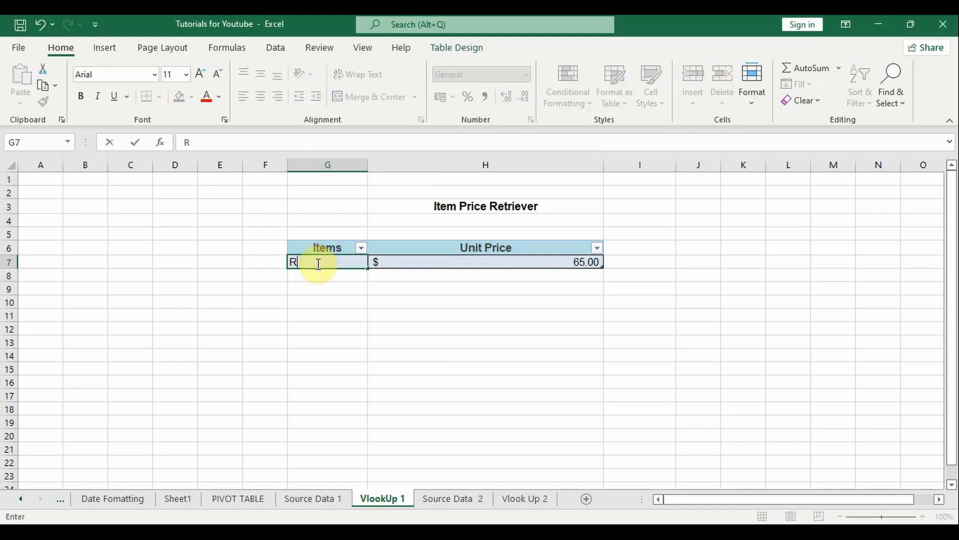
text(adio)
click(342, 279)
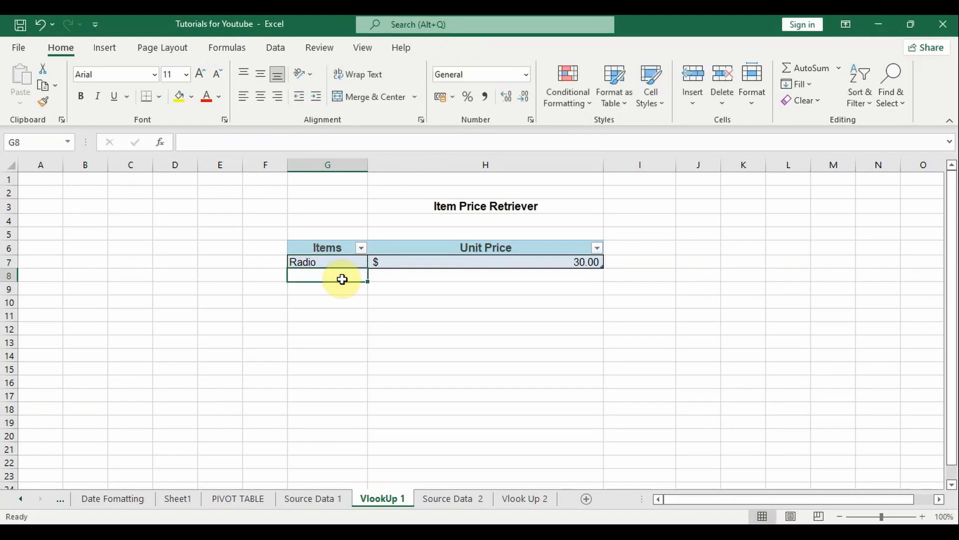
- Change the item in G7 to Stove to retrieve its unit price
click(313, 262)
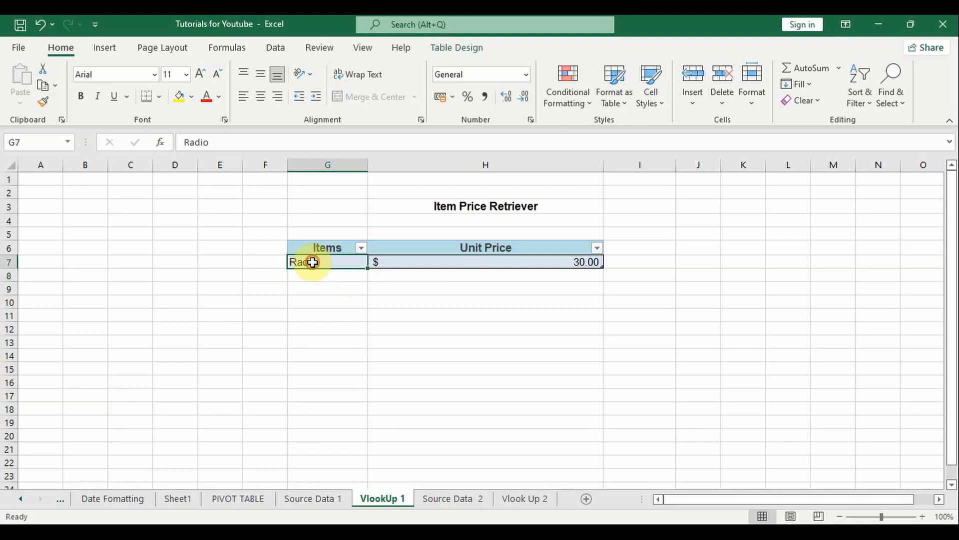
text(Stove)
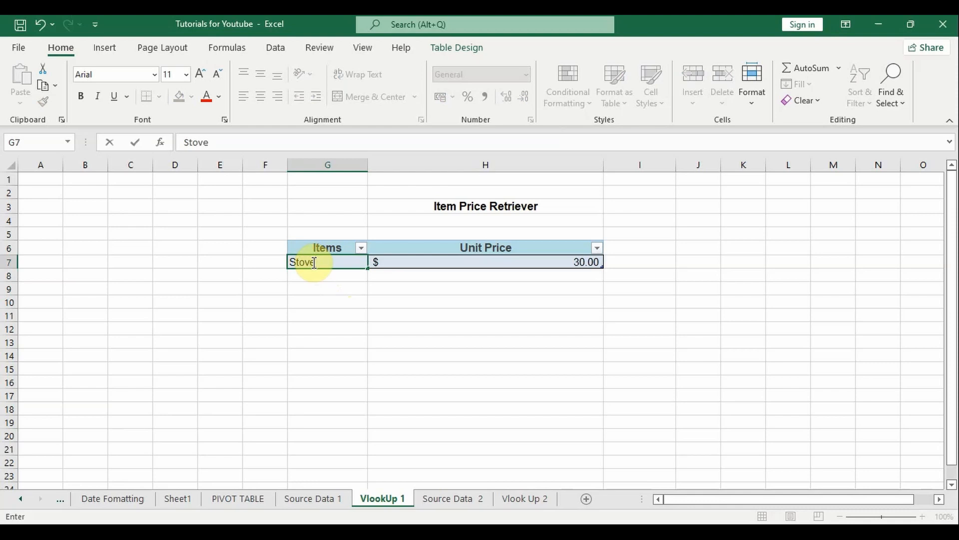
key(Return)
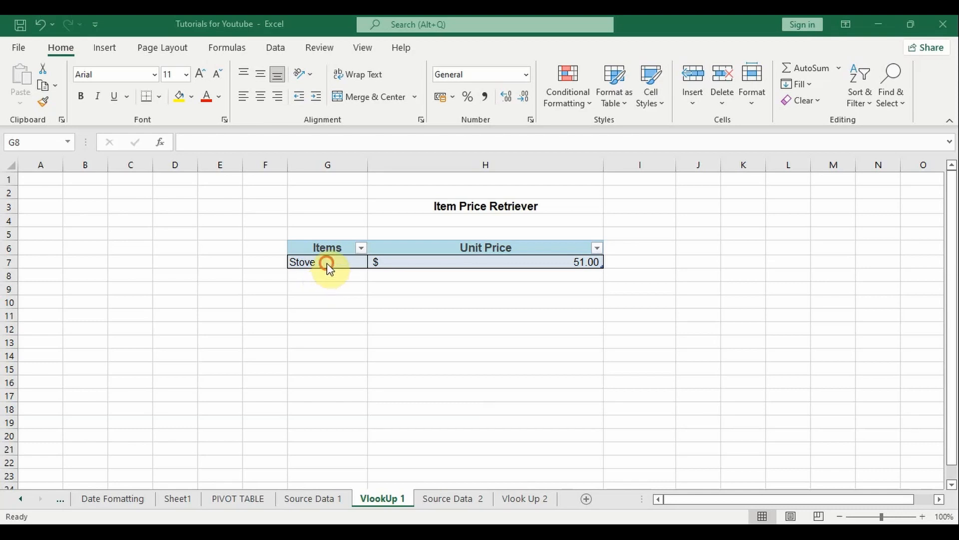
- Start a data validation rule for the item cell G7 that allows values from a List
click(327, 260)
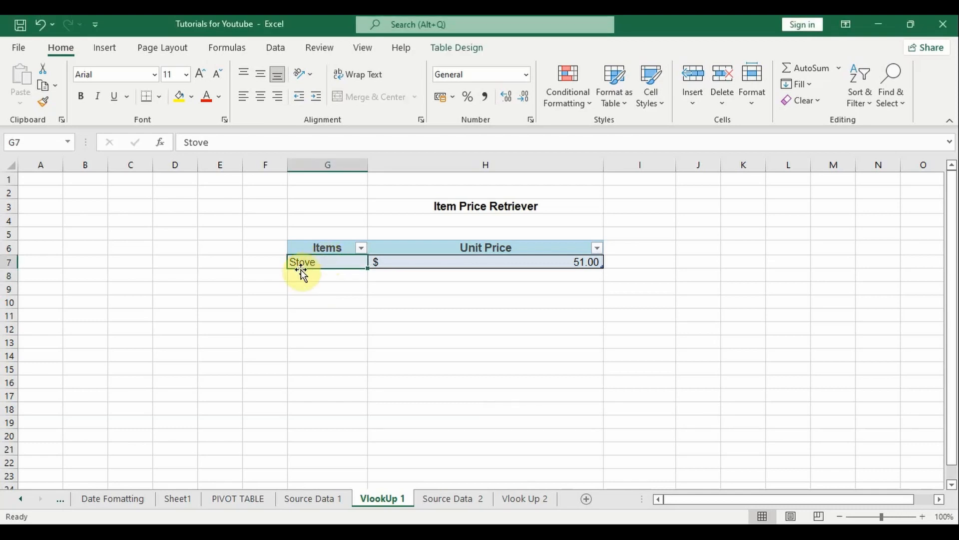
click(276, 48)
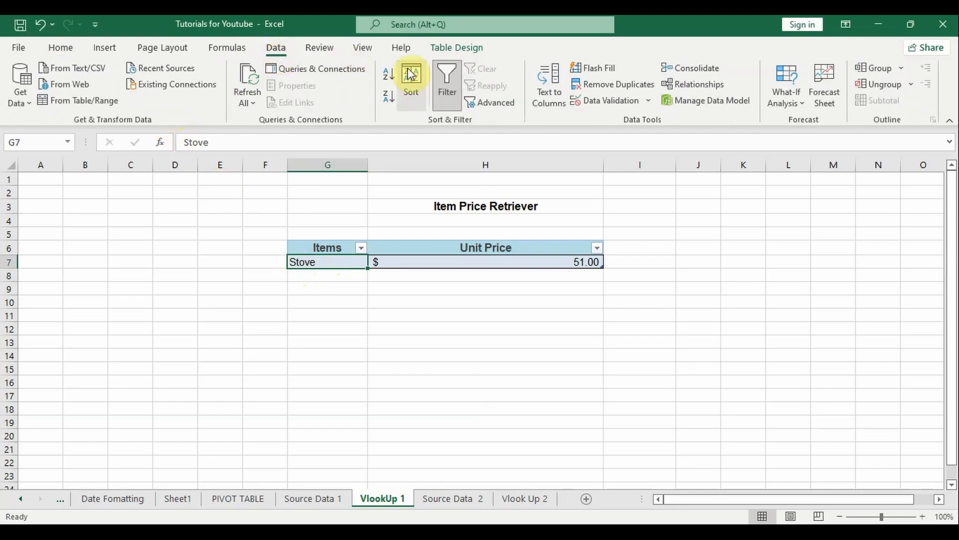
click(648, 101)
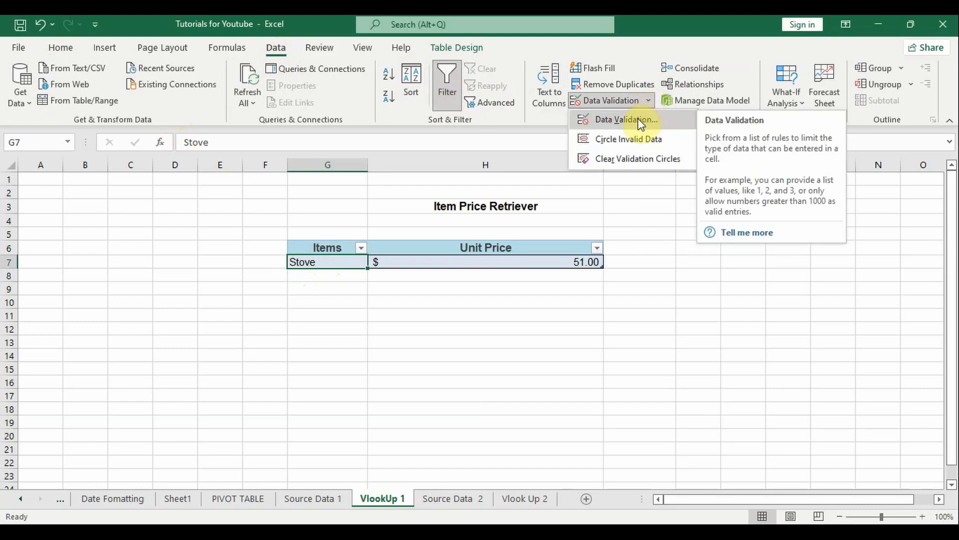
click(640, 122)
drag(741, 317, 644, 201)
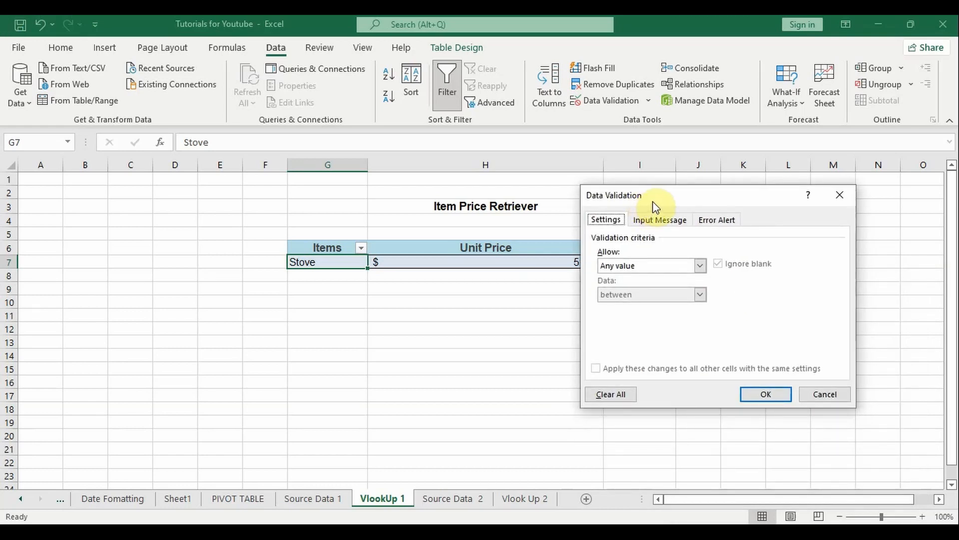
click(700, 265)
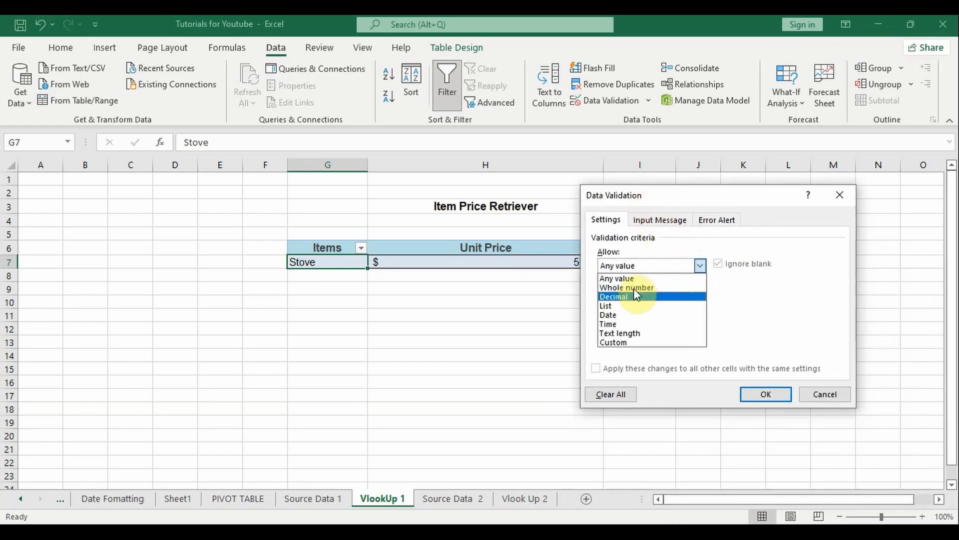
click(619, 305)
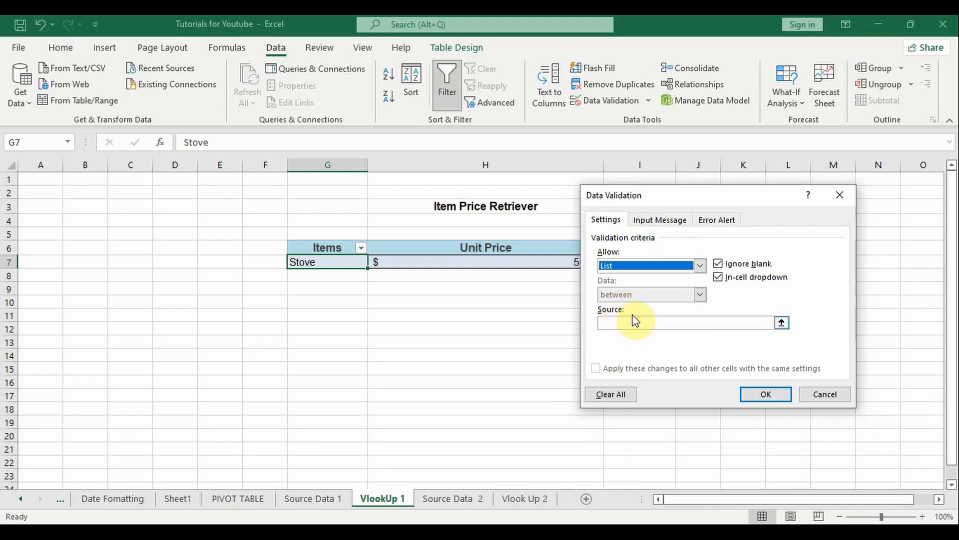
- Set the validation list source to the item names in F7:F11 on the Source Data 1 sheet and apply the rule
click(781, 322)
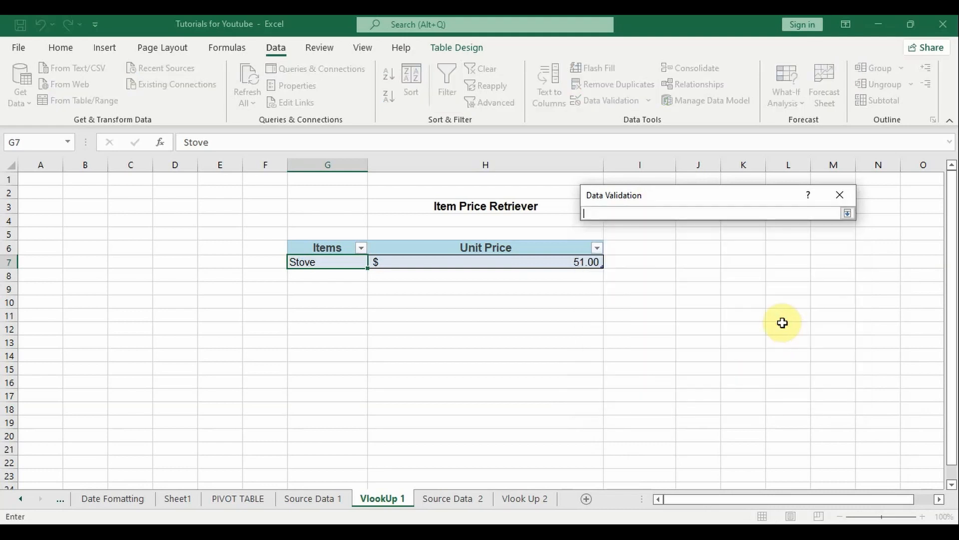
click(325, 498)
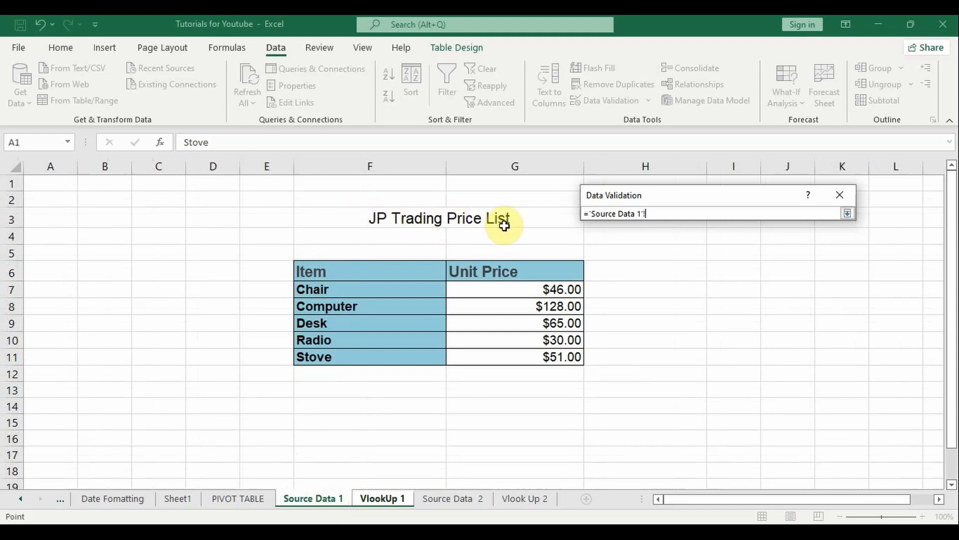
drag(350, 290, 411, 358)
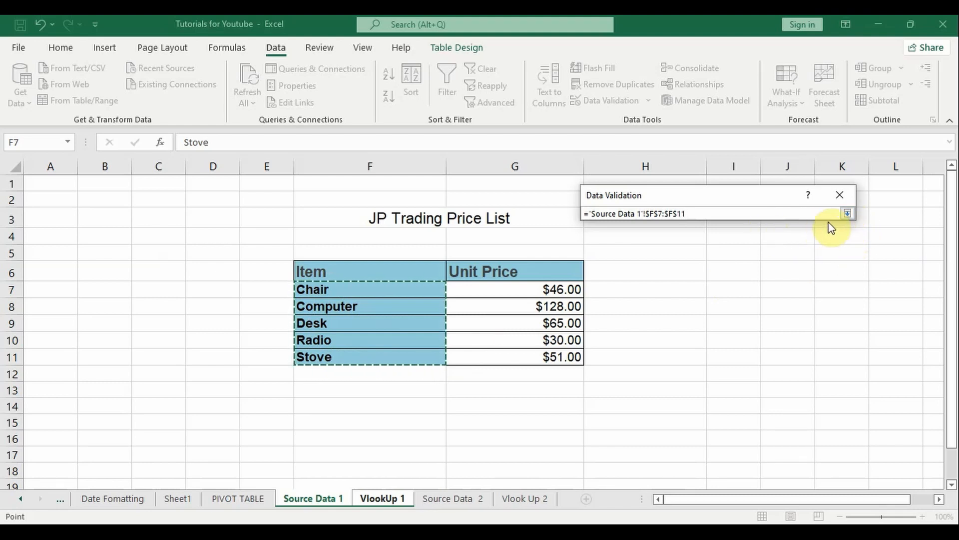
click(377, 498)
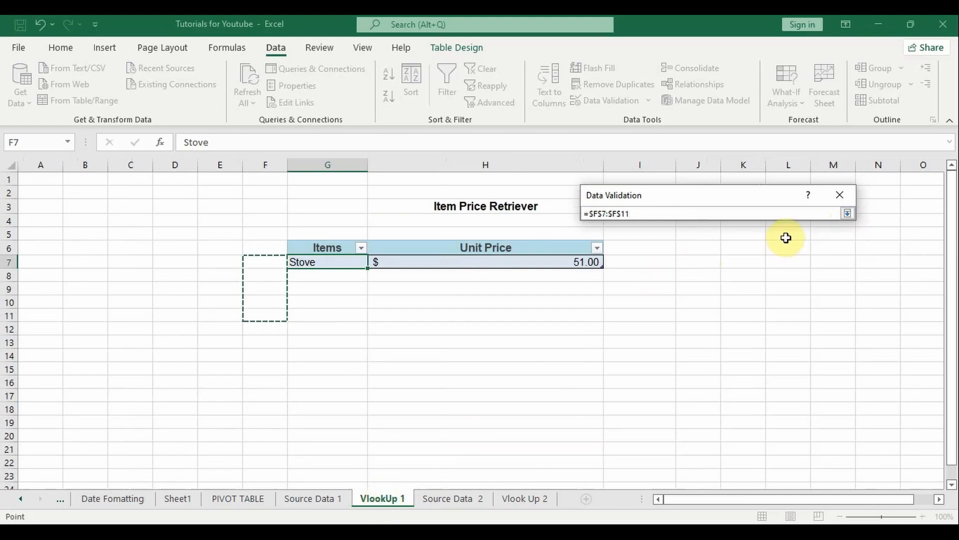
click(312, 498)
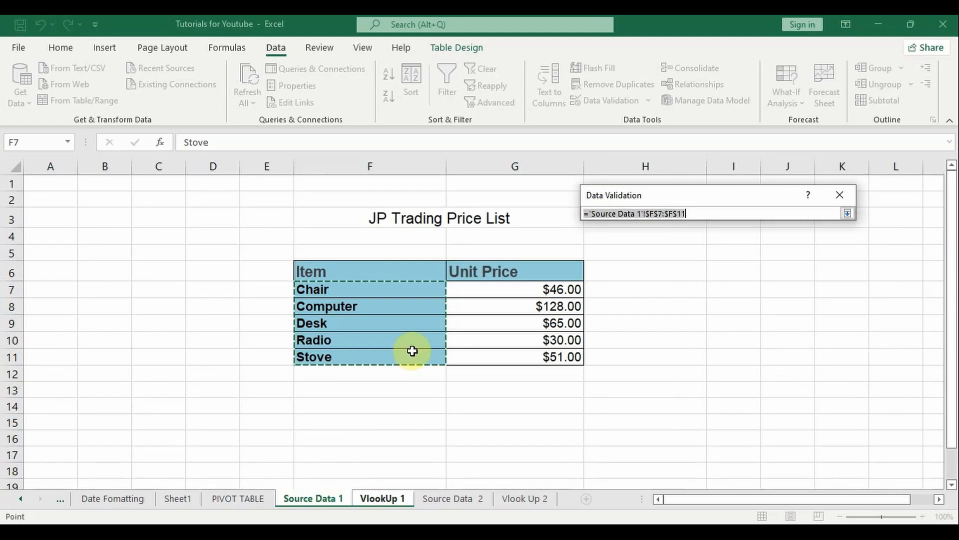
key(Return)
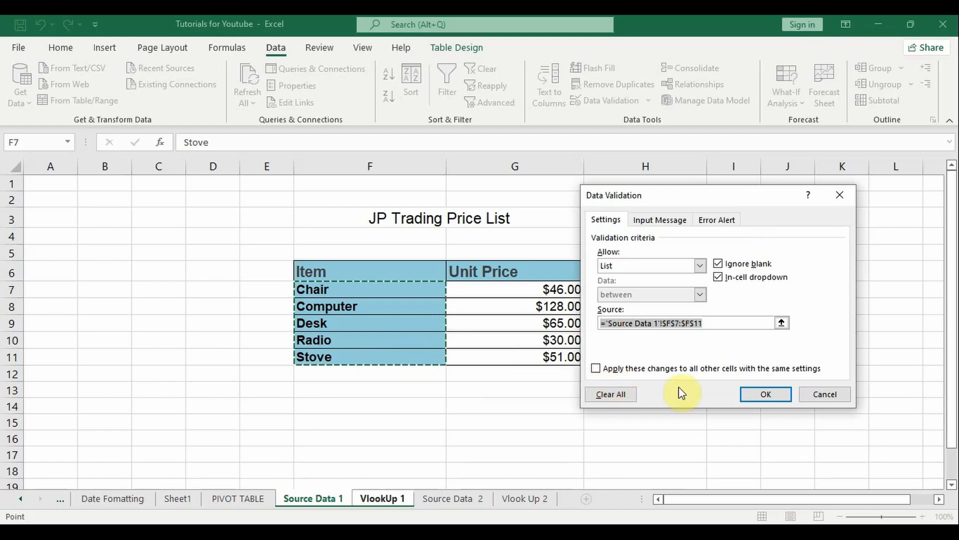
click(756, 394)
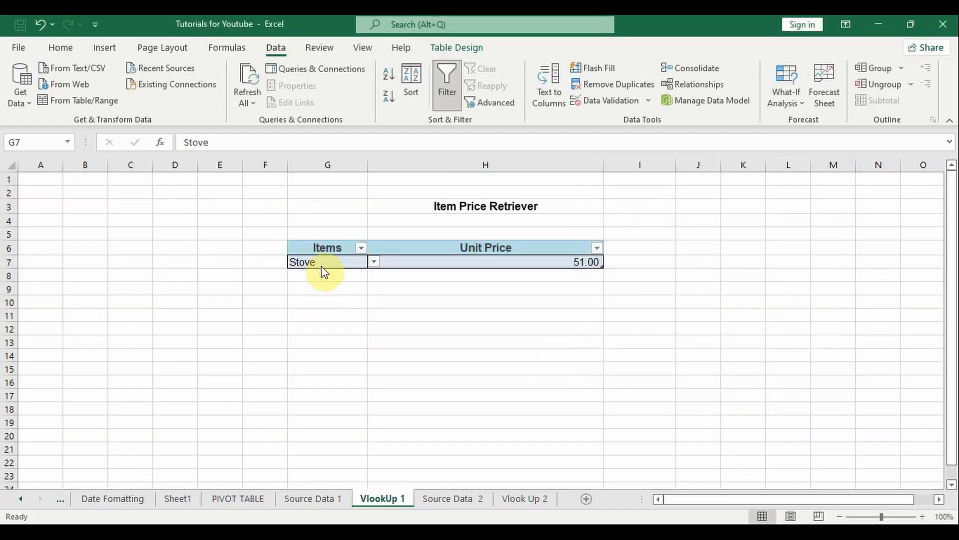
- Test the G7 item list by choosing Stove, Chair, Desk and Radio in turn
click(373, 262)
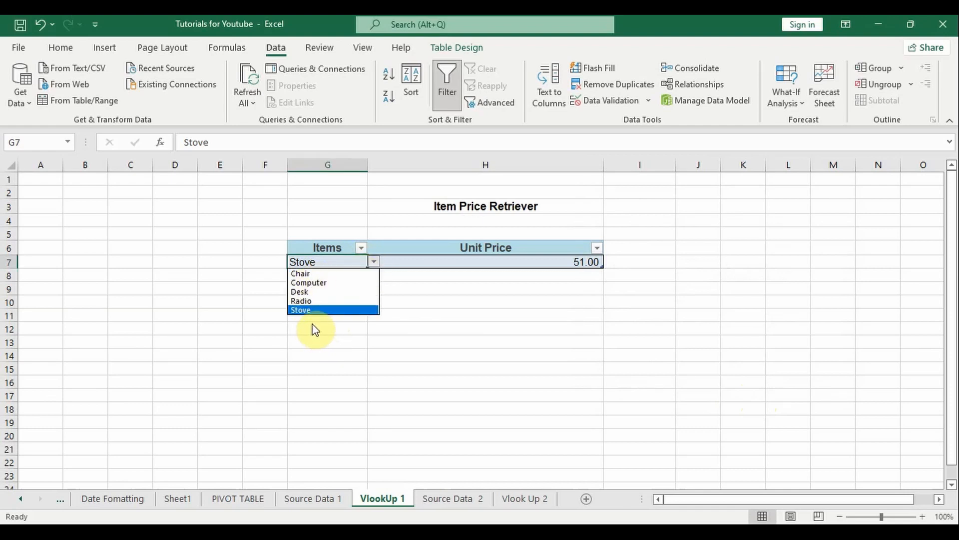
click(319, 309)
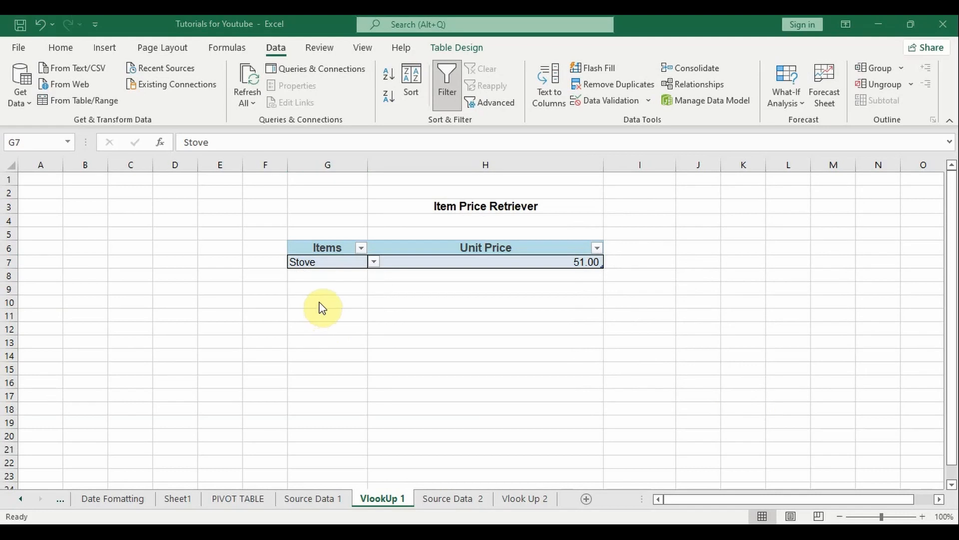
click(373, 261)
click(318, 273)
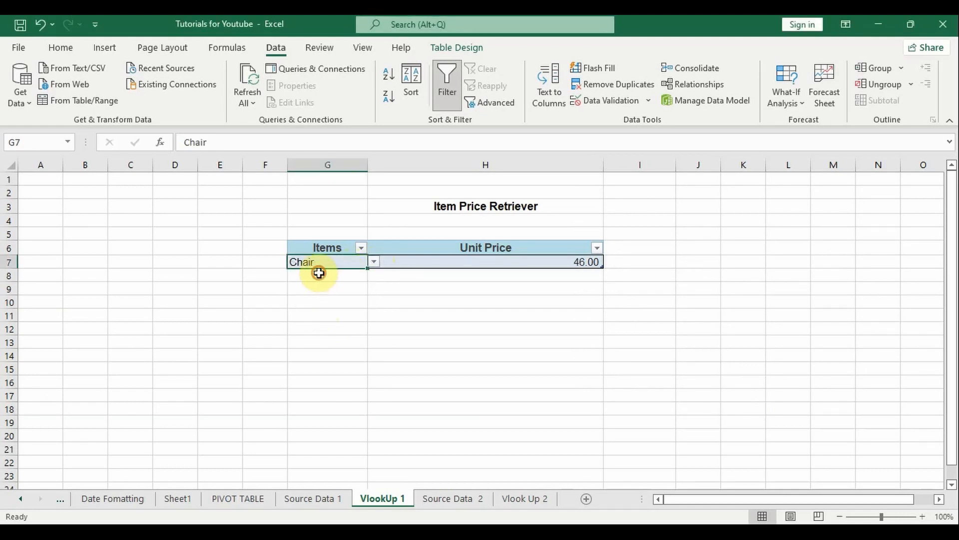
click(373, 262)
click(321, 295)
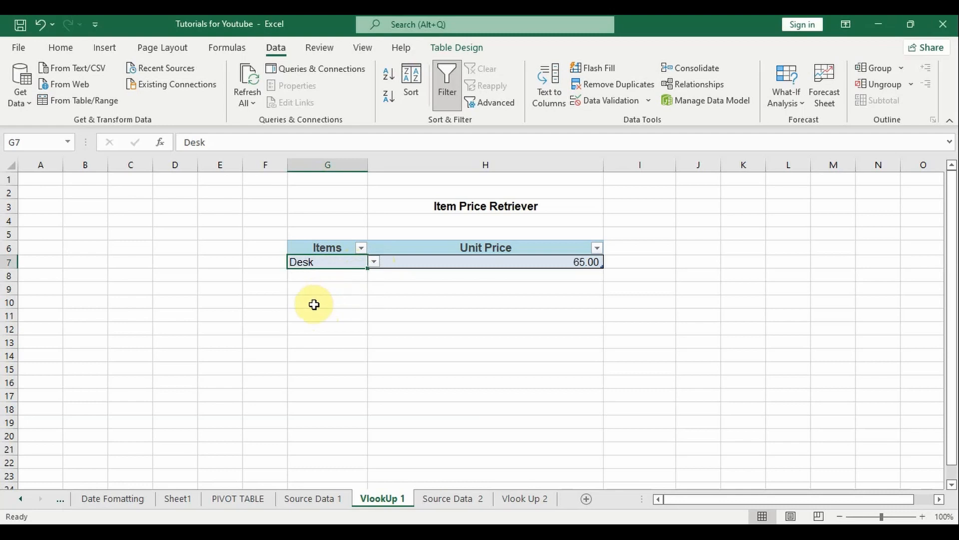
click(374, 262)
click(320, 301)
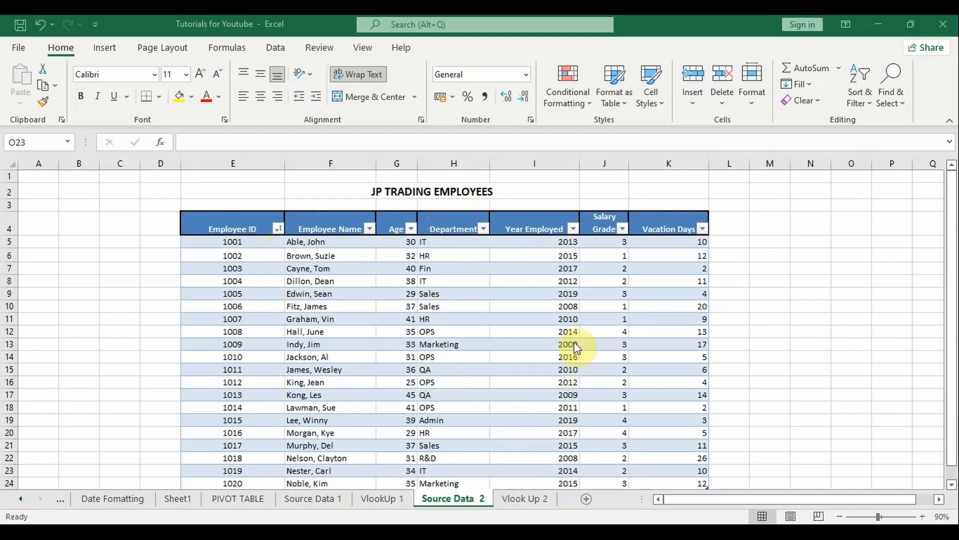
- Review the Vlook Up 2 sheet and select the employee data E5:K24 on Source Data 2 to examine the lookup table
key(ctrl+Page_Down)
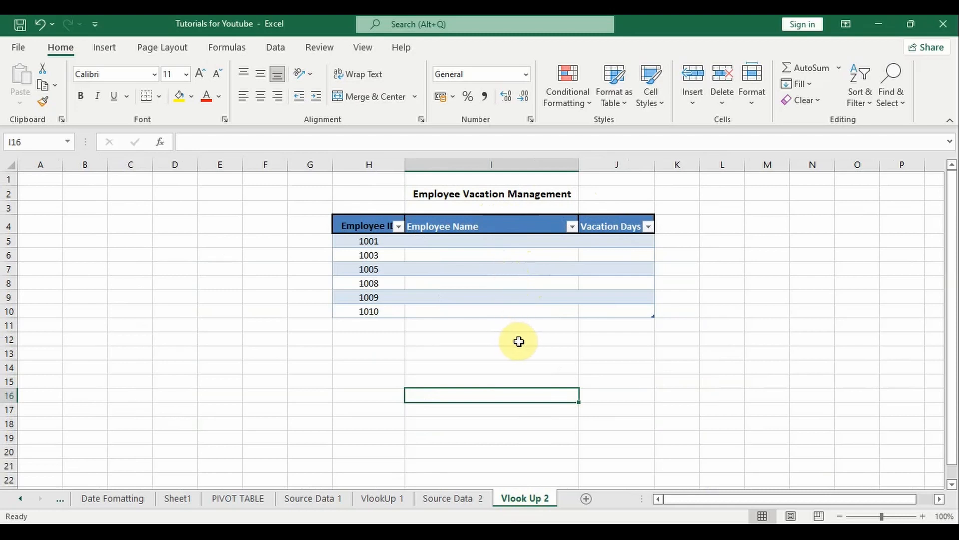
key(ctrl+Page_Up)
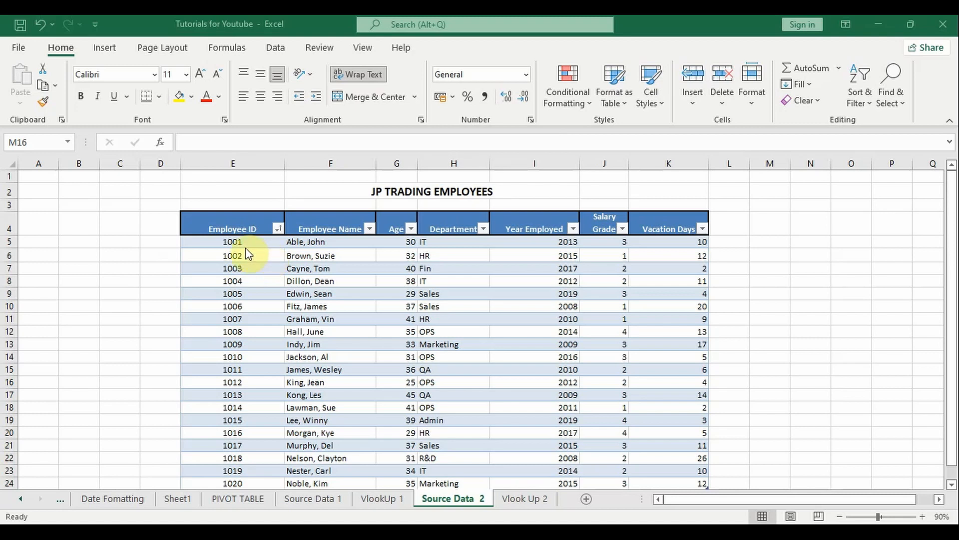
drag(243, 240, 666, 323)
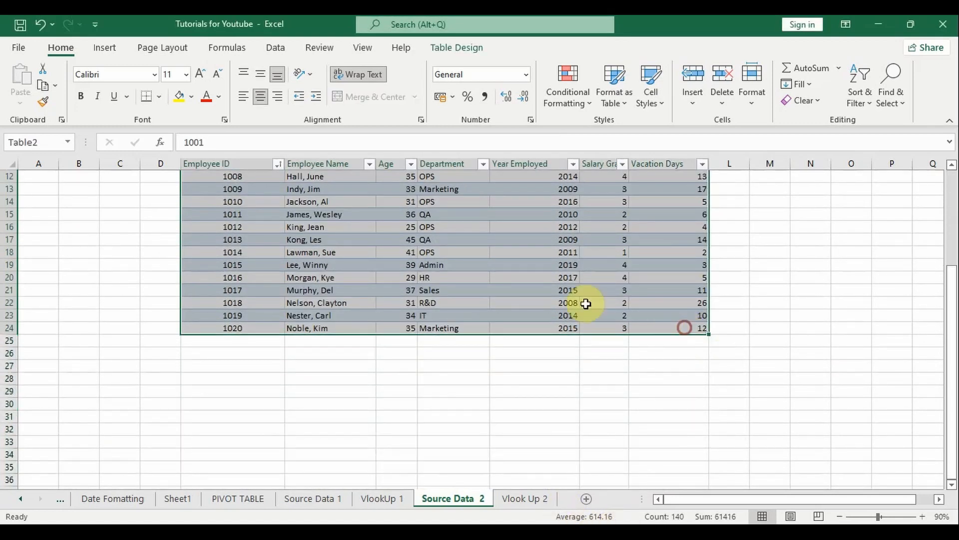
scroll(373, 299, up, 3)
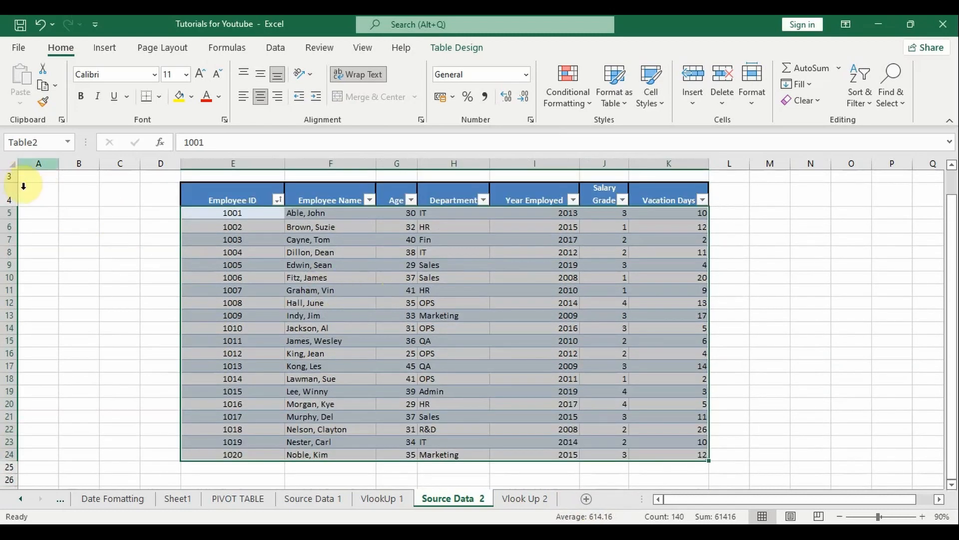
scroll(260, 300, up, 1)
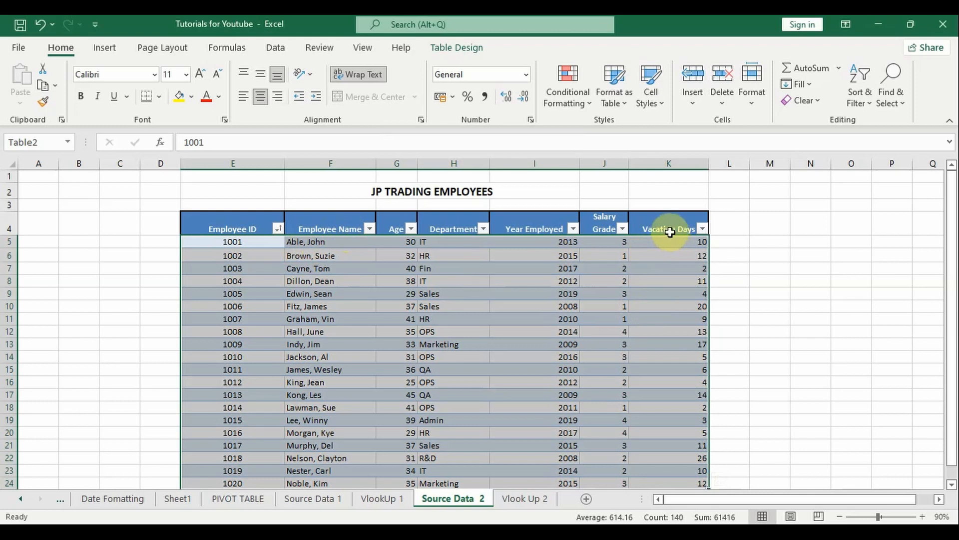
- Examine the employee table's column headings from Employee ID to Vacation Days to work out their column positions
click(241, 226)
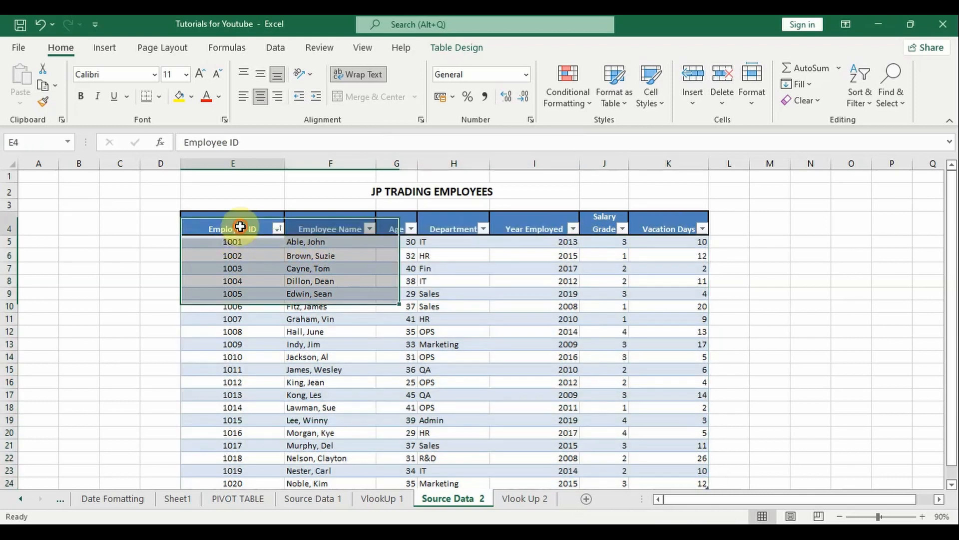
click(328, 224)
click(398, 225)
click(435, 225)
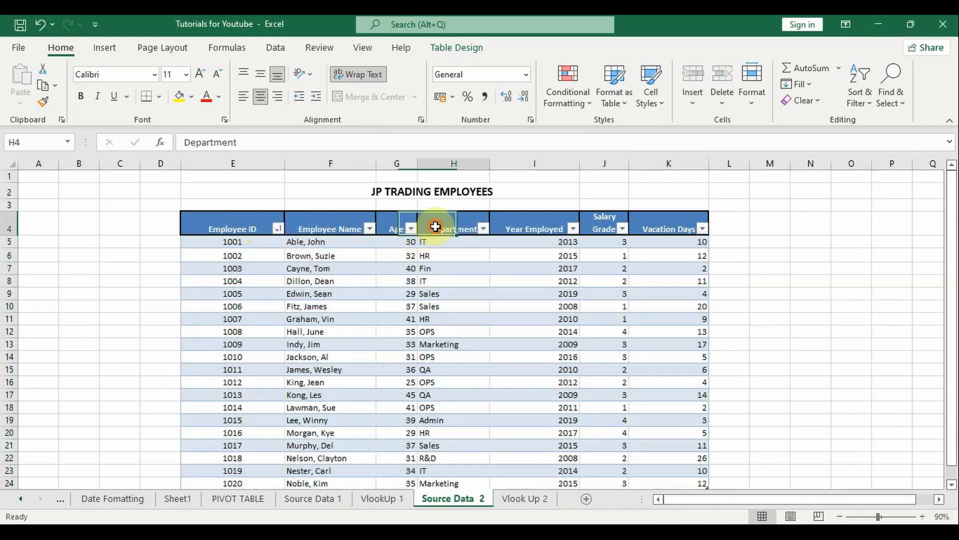
click(532, 225)
click(587, 224)
click(652, 223)
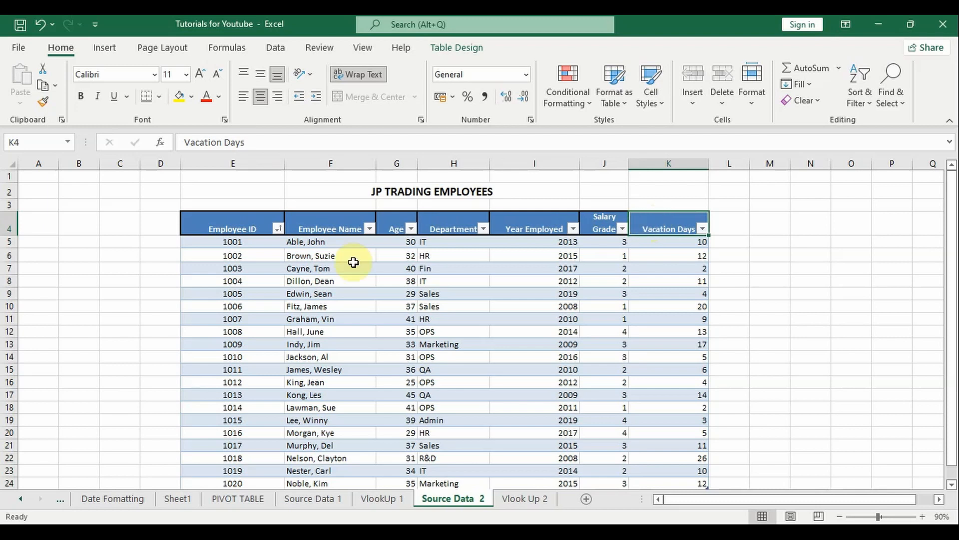
click(316, 230)
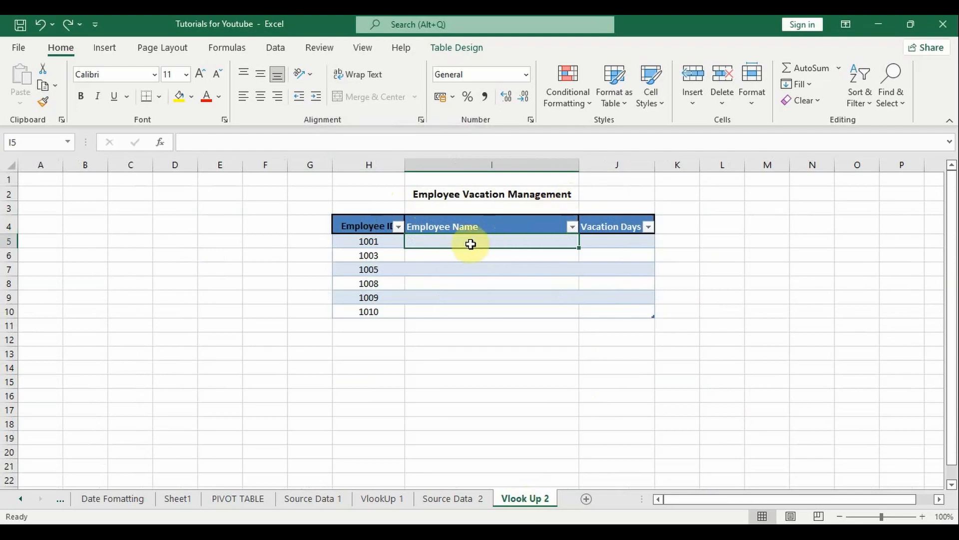
- Enter =VLOOKUP([@[Employee ID]],Table2,2,0) in I5 to fill the Employee Name column by exact match
text(=)
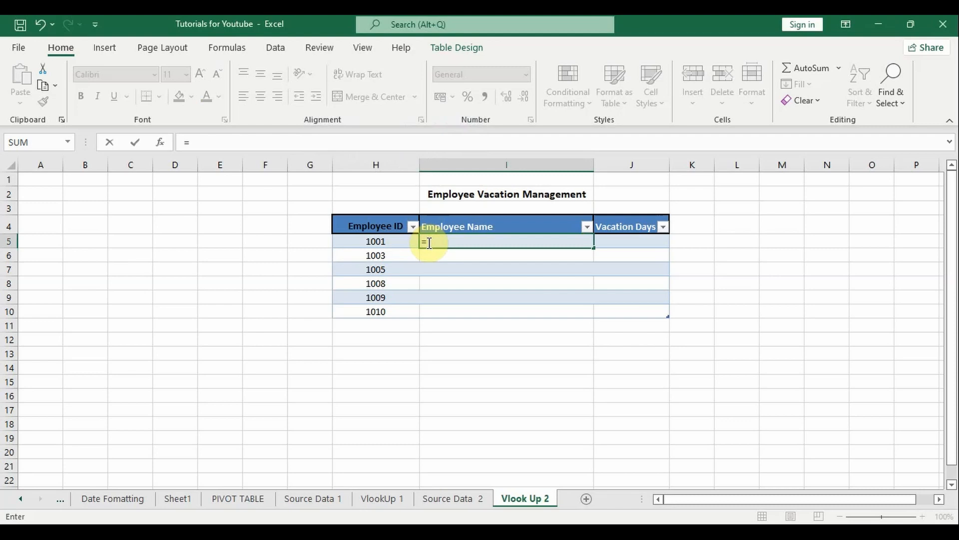
text(vlo)
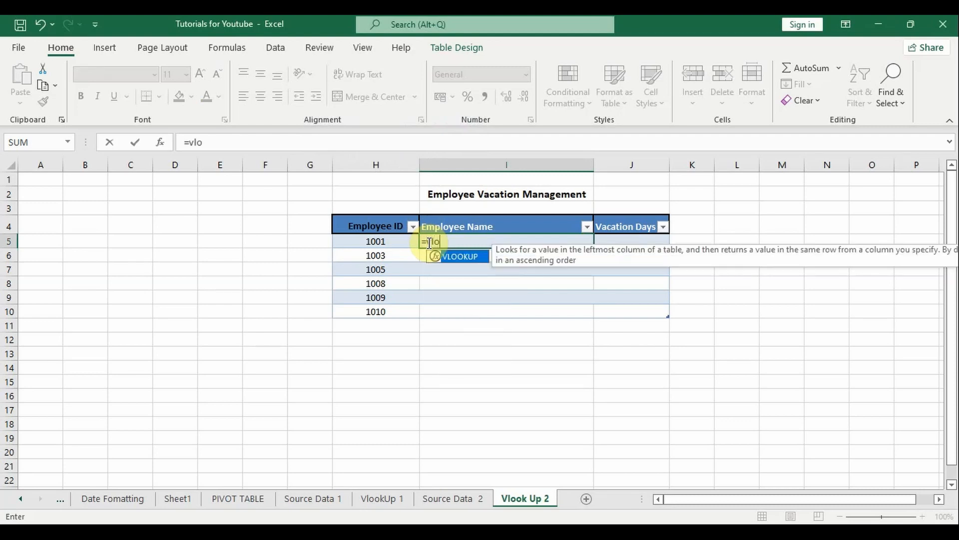
text(okup()
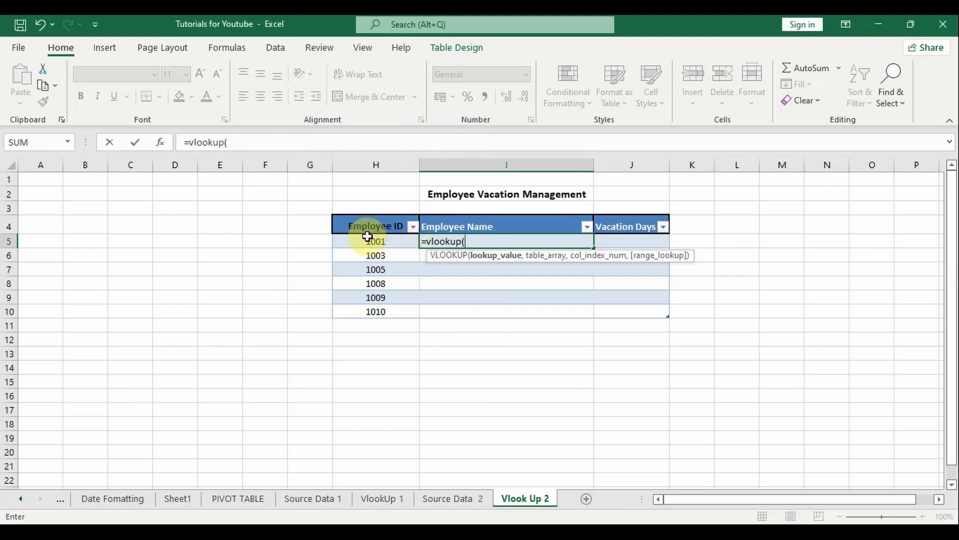
click(396, 244)
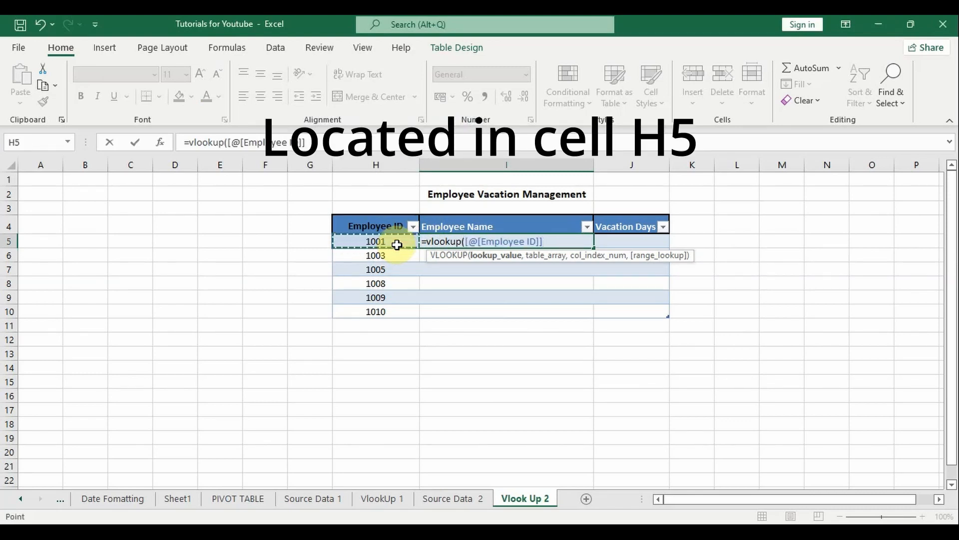
text(,)
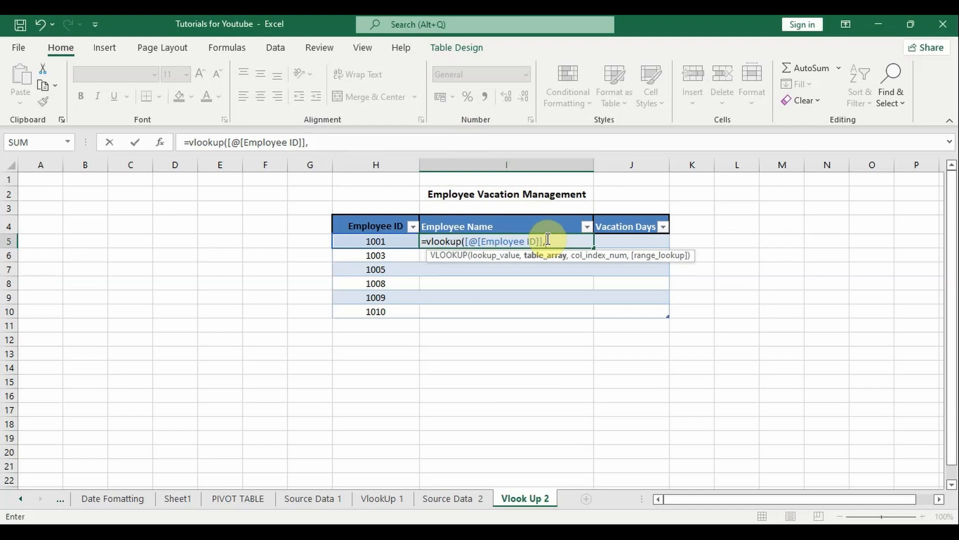
text(table)
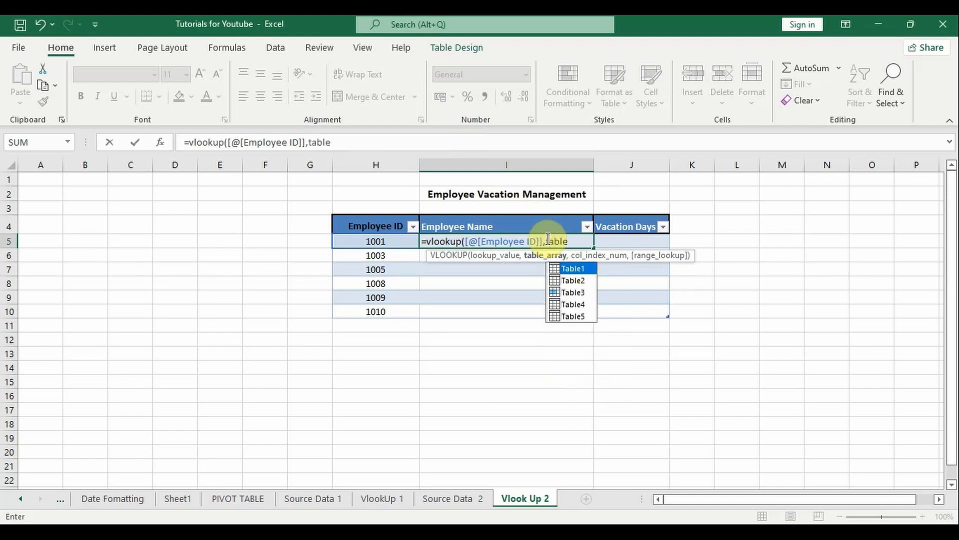
double_click(576, 279)
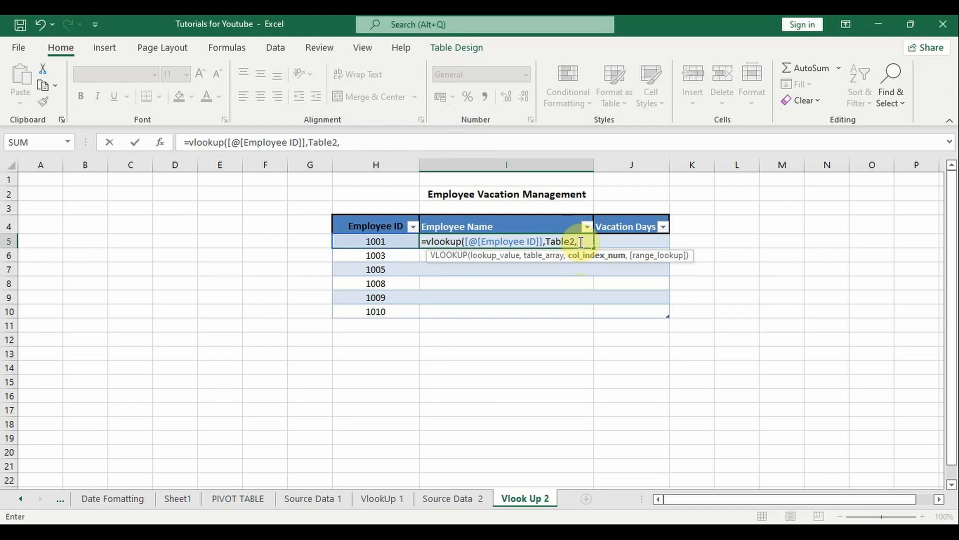
text(2,)
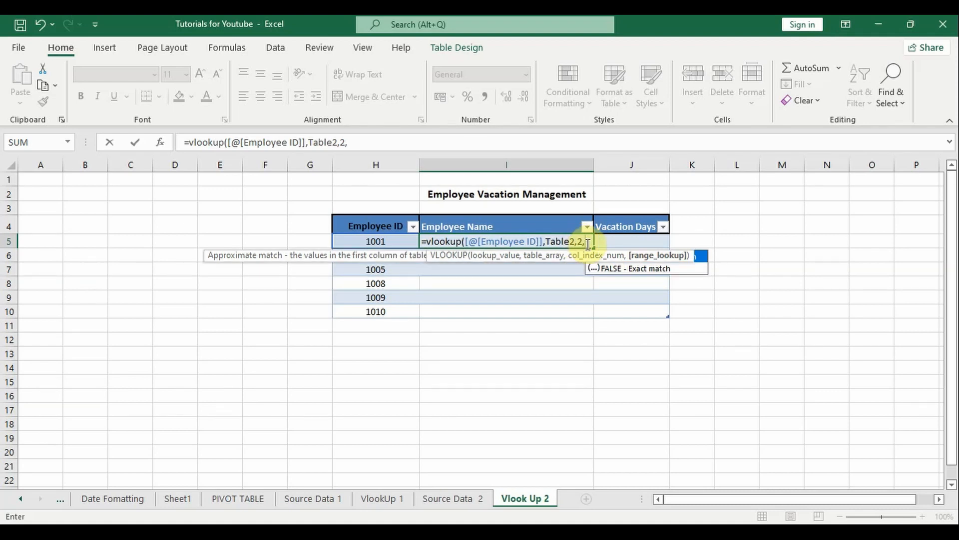
text(0)
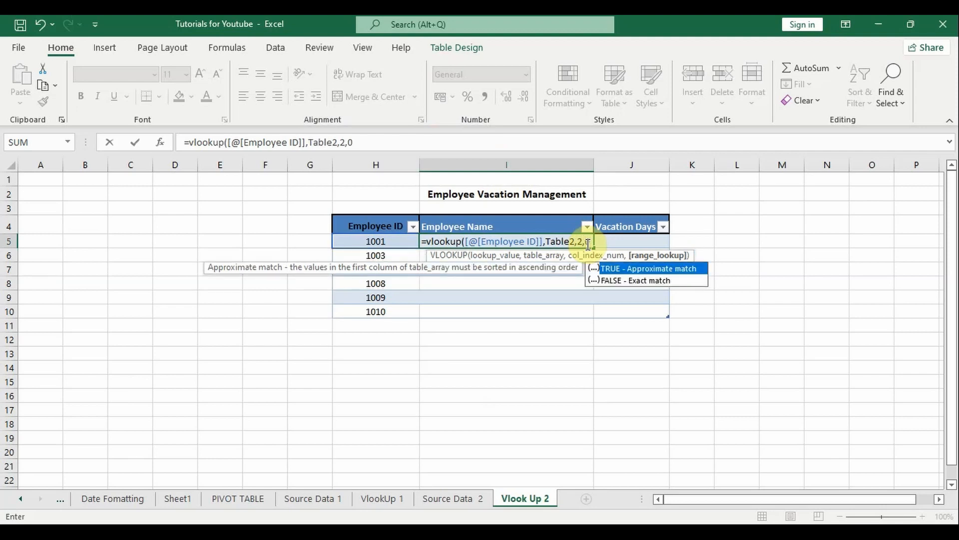
text())
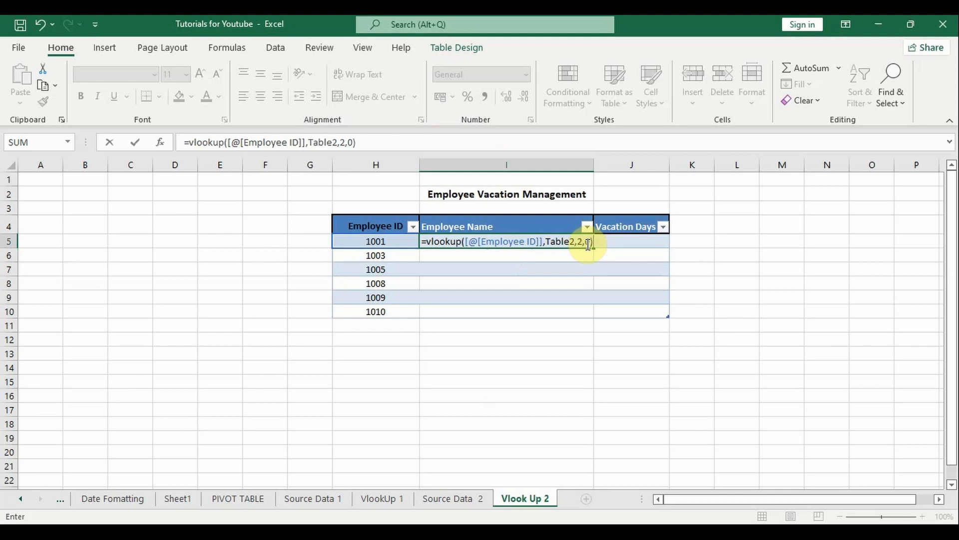
key(Return)
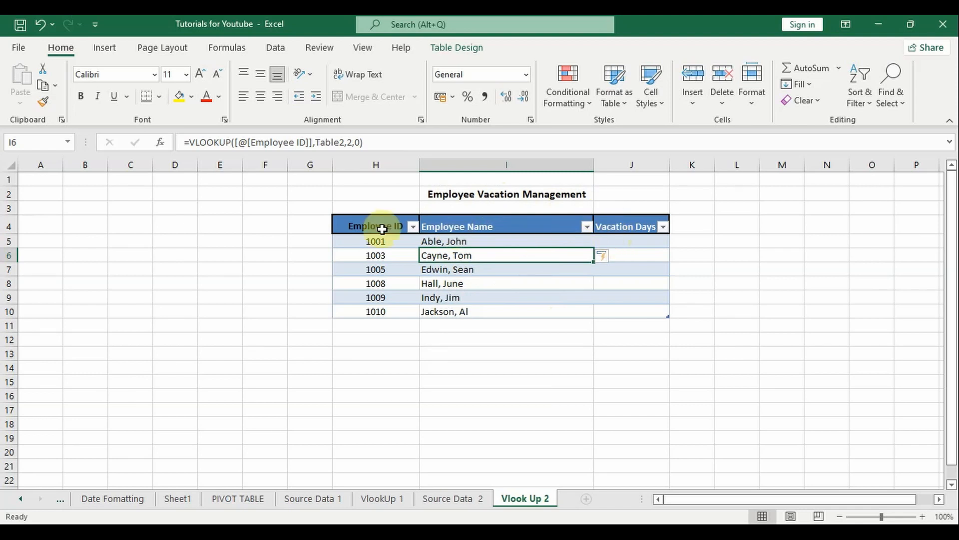
- Enter =VLOOKUP([@[Employee ID]],Table2,7,0) in J5 to fill the Vacation Days column by exact match
click(625, 243)
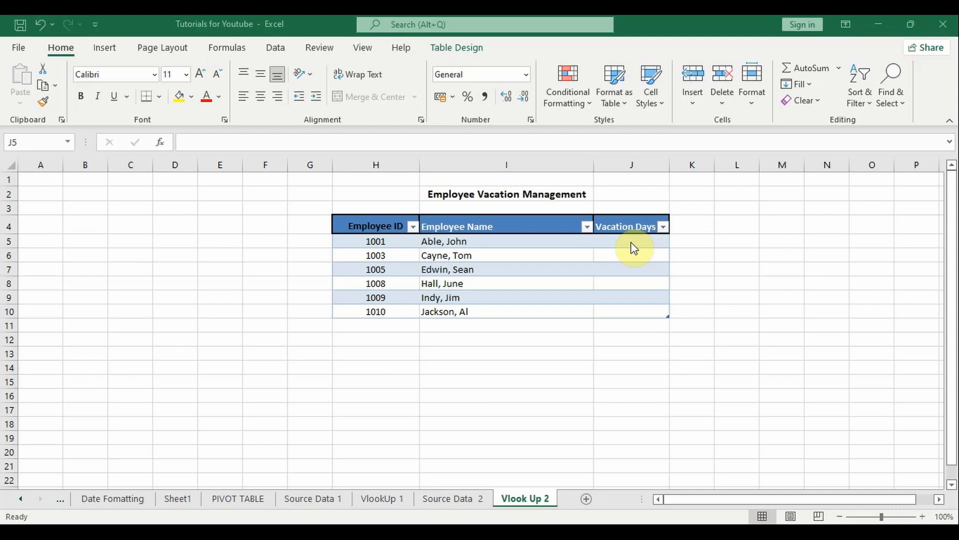
click(631, 242)
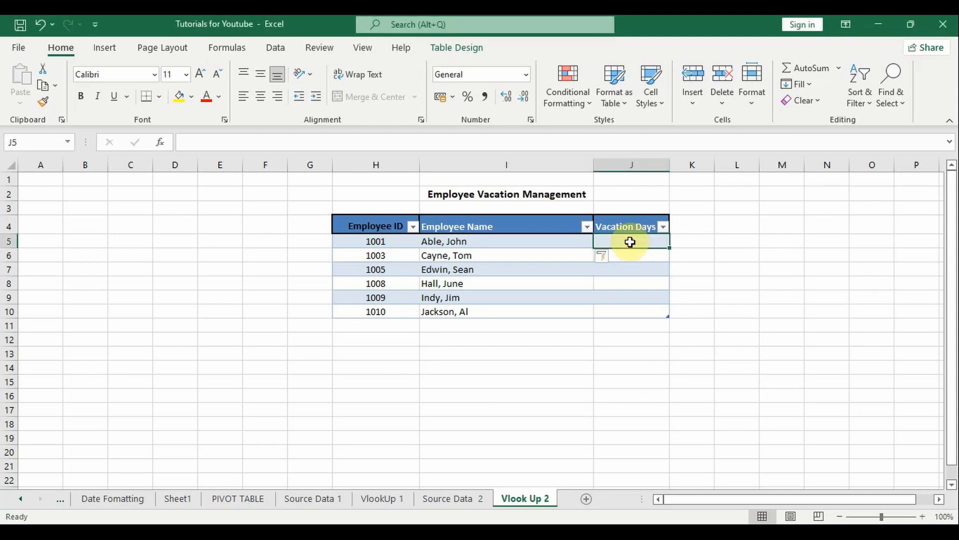
text(=)
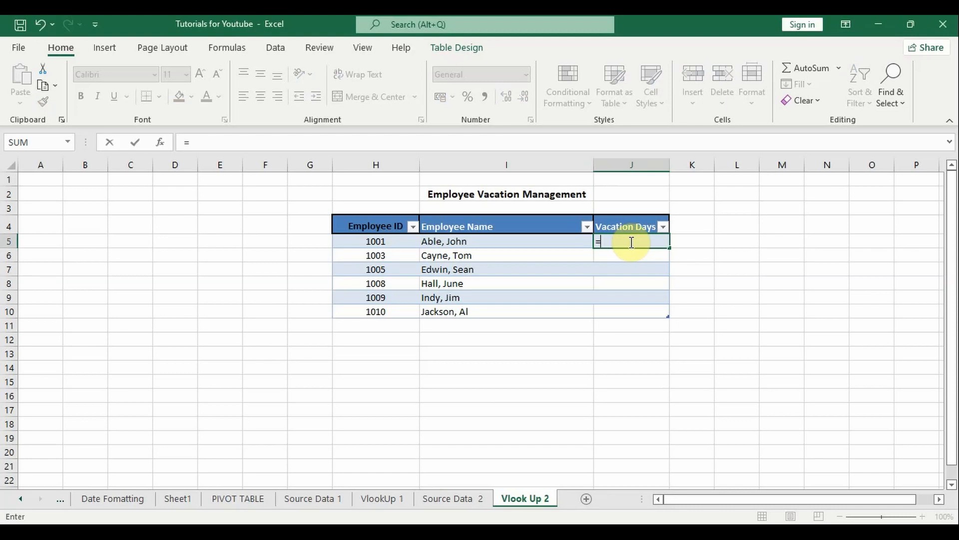
text(vlookup()
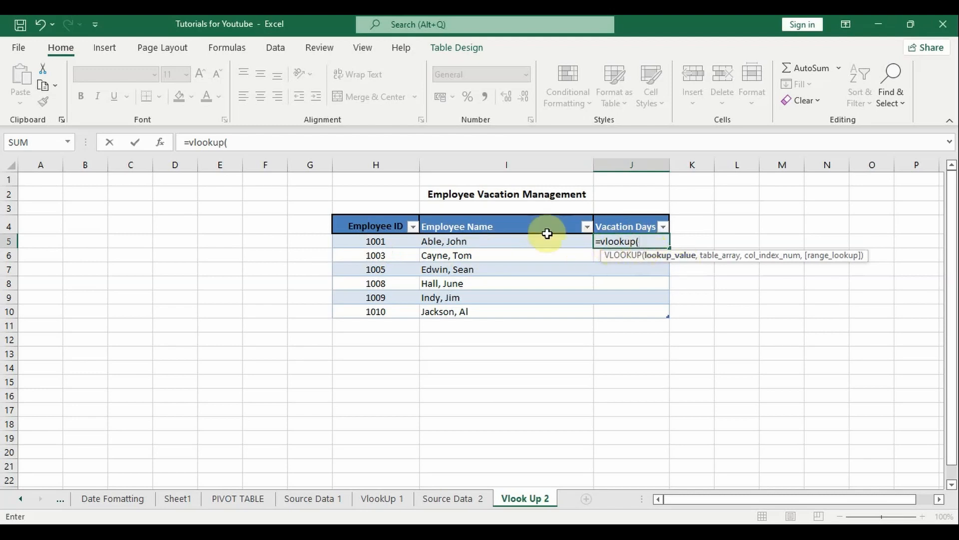
click(391, 244)
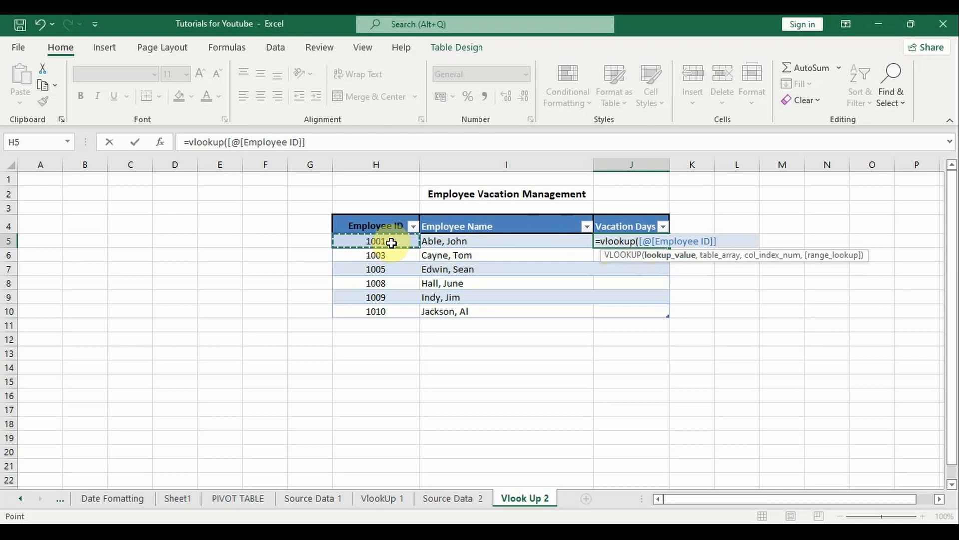
text(,)
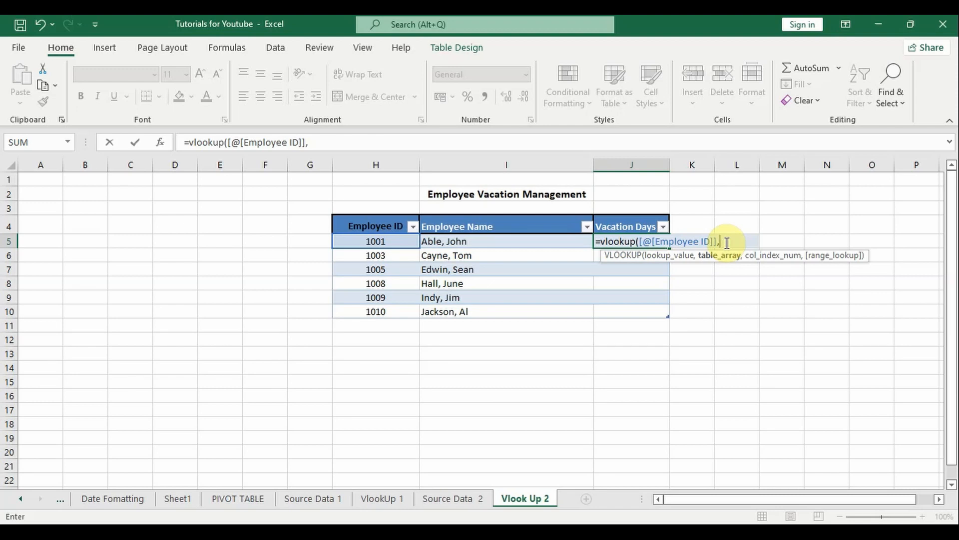
text(tabl)
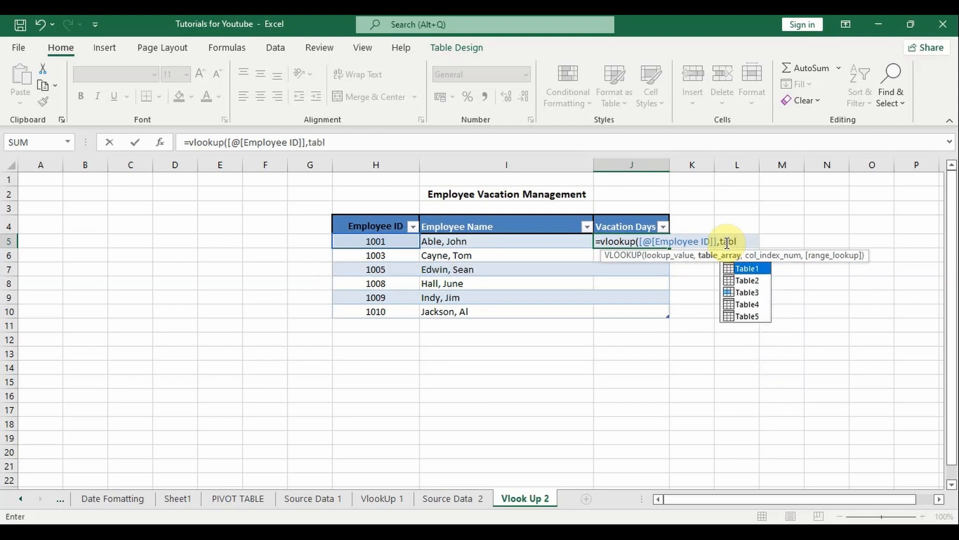
double_click(747, 280)
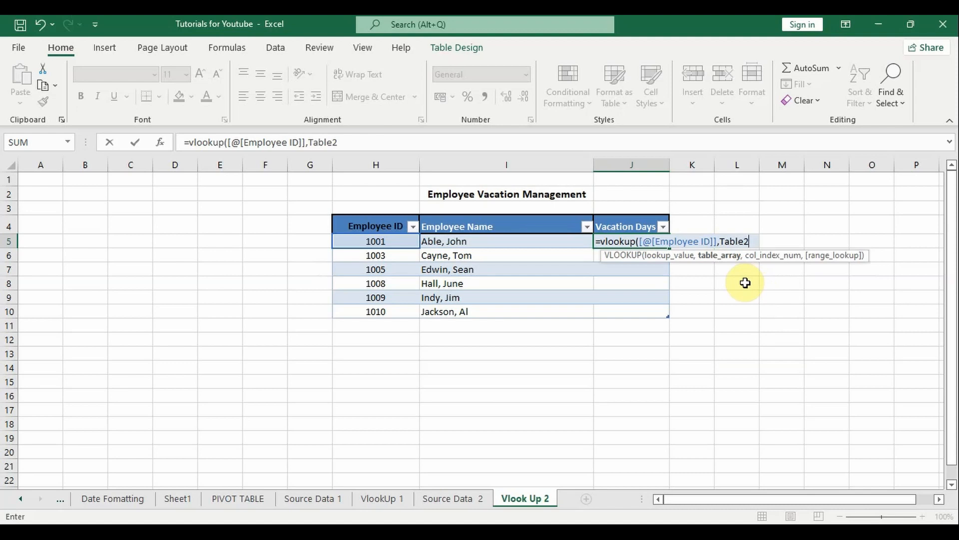
text(,)
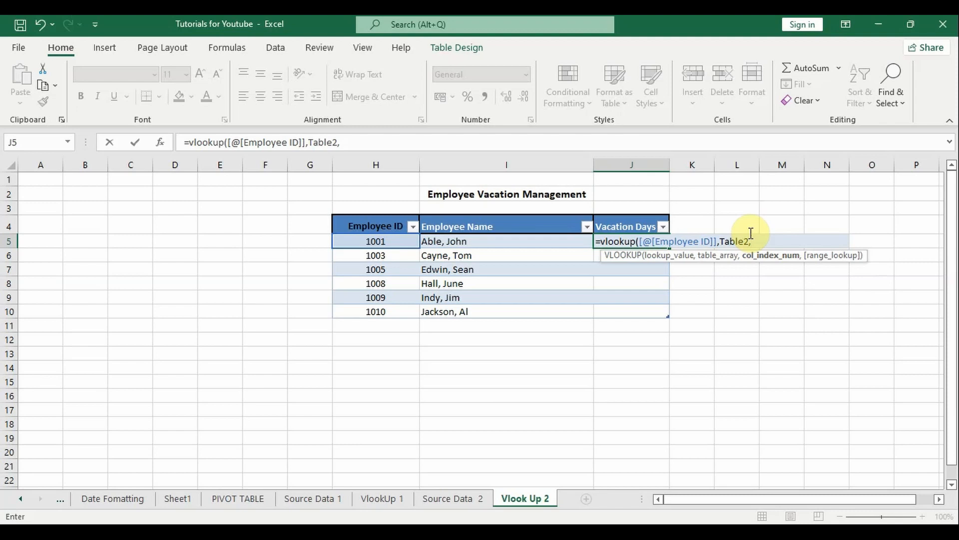
text(7,)
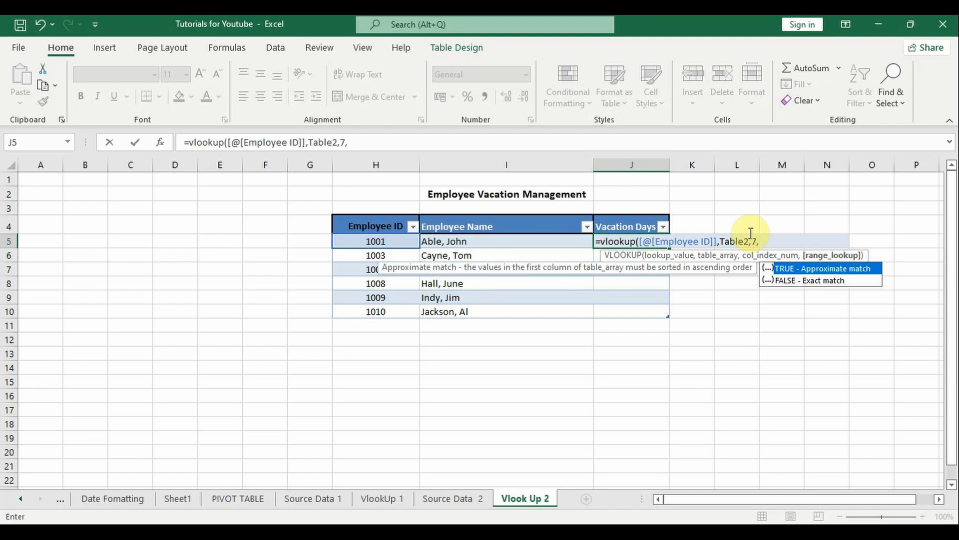
text(0))
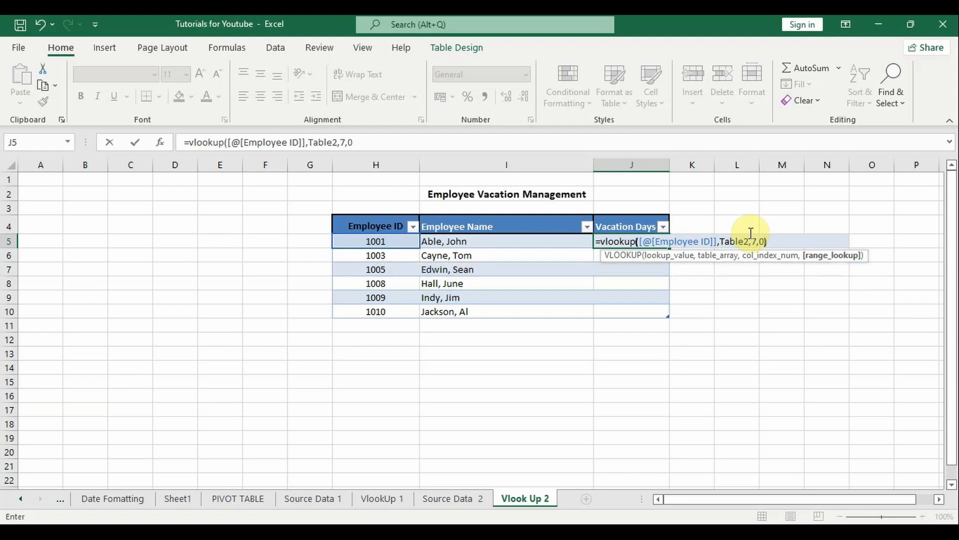
key(Return)
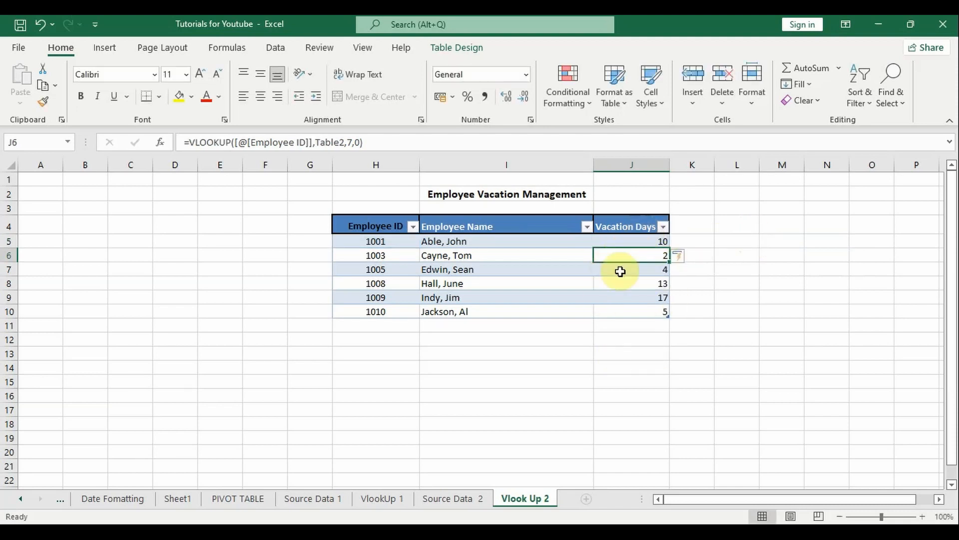
click(636, 338)
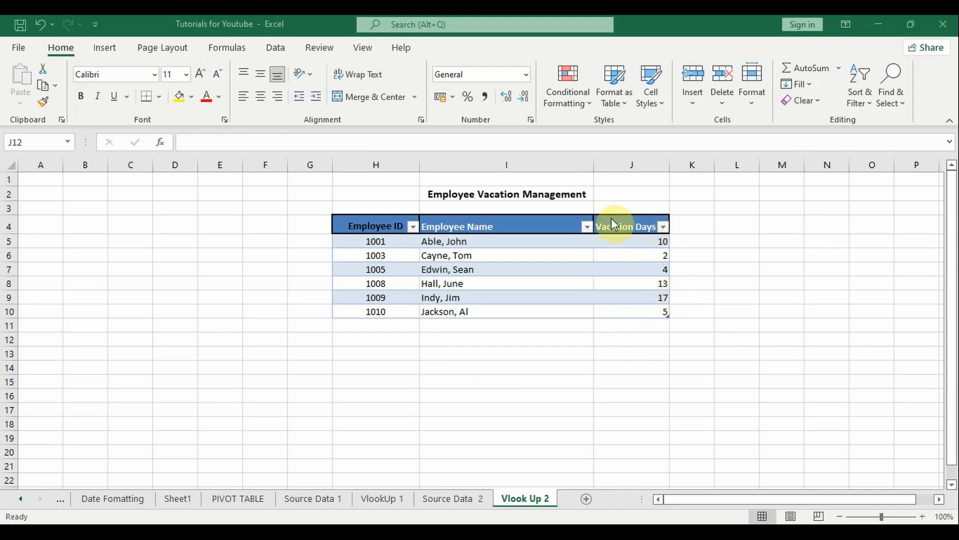